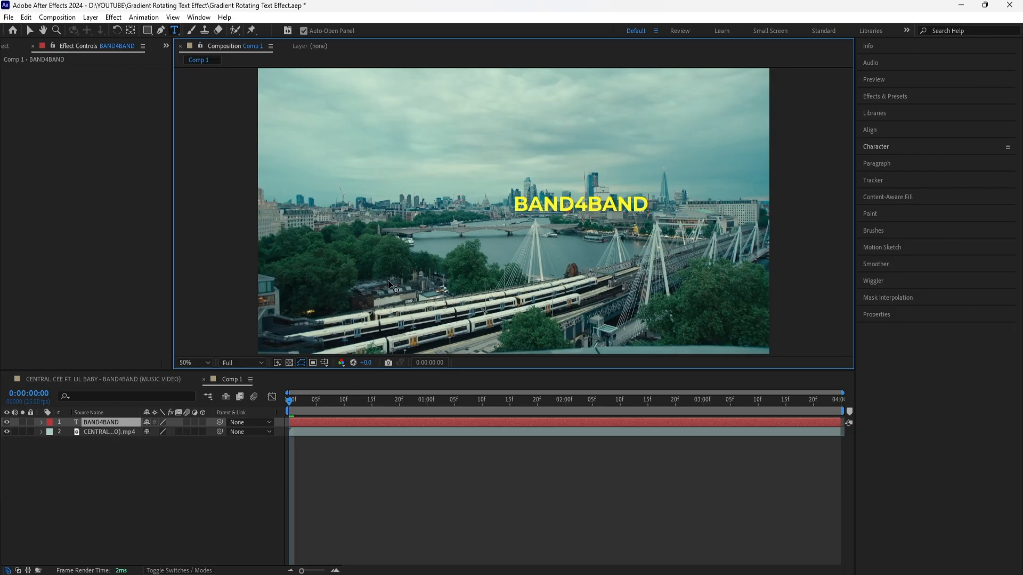
Move the BAND4BAND text layer's anchor point to the centre of its text
click(113, 423)
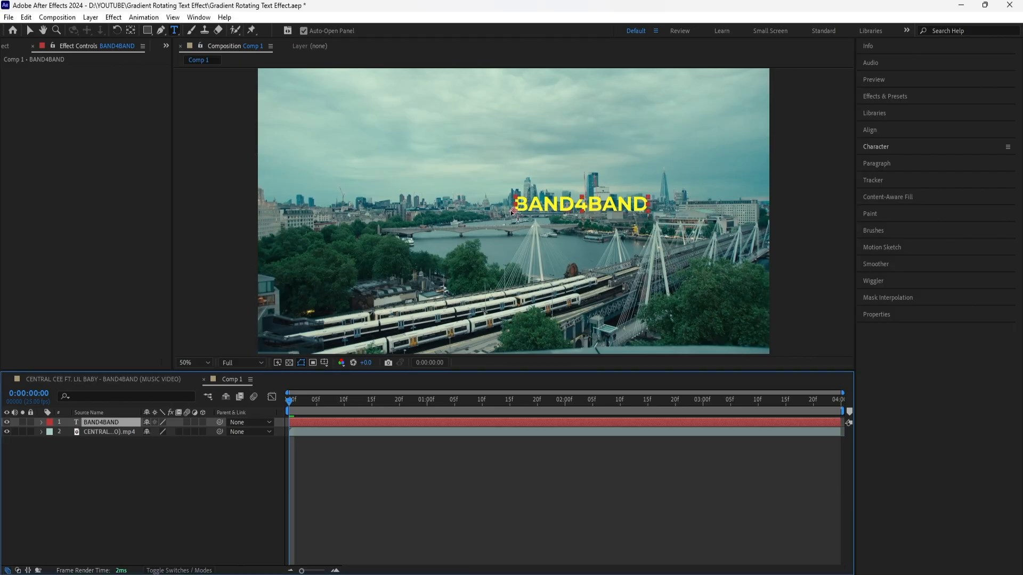
click(30, 31)
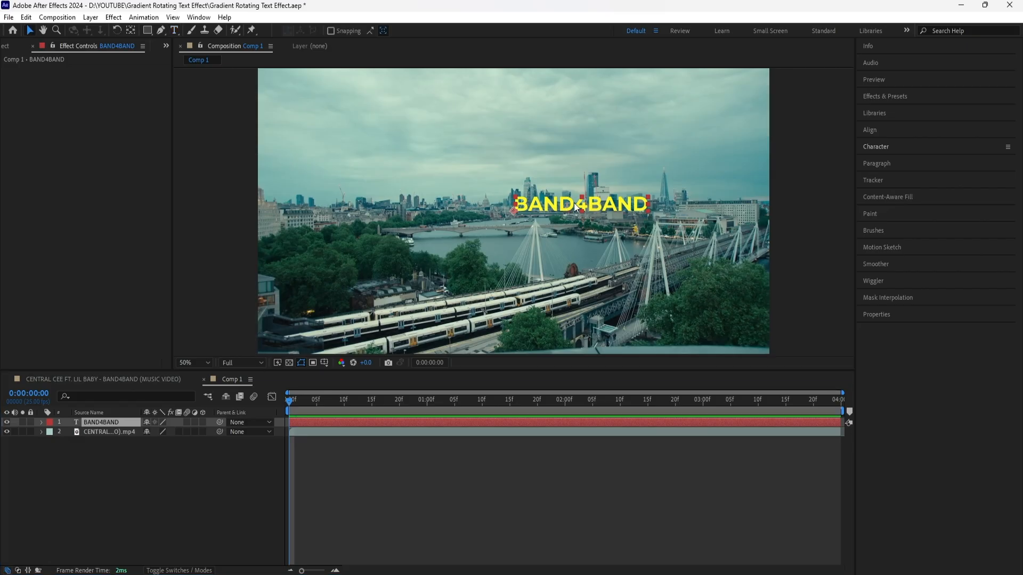
click(113, 424)
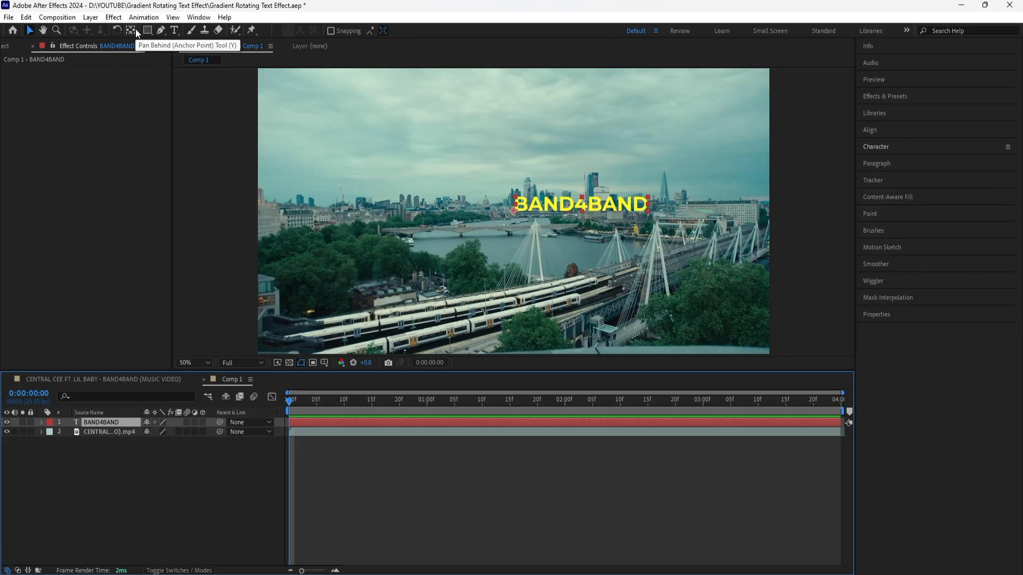
key(ctrl+alt+Home)
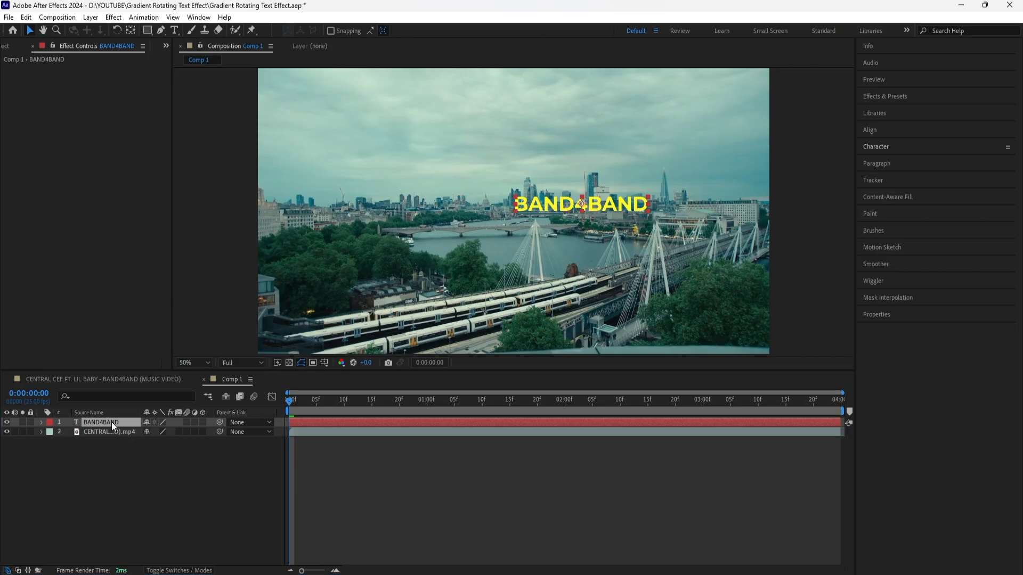
Align the BAND4BAND text layer to the composition's horizontal and vertical centre
click(871, 132)
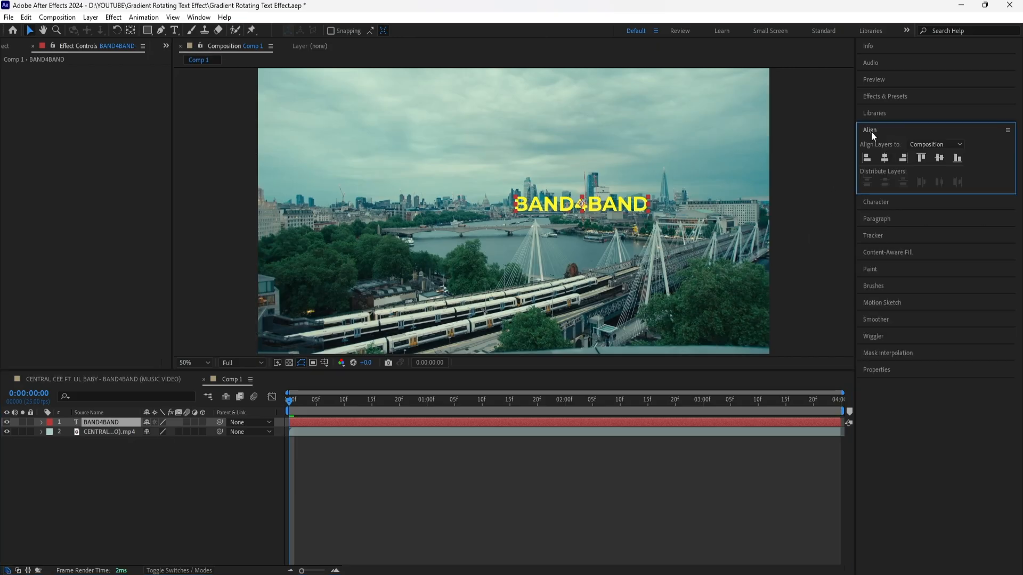
click(885, 158)
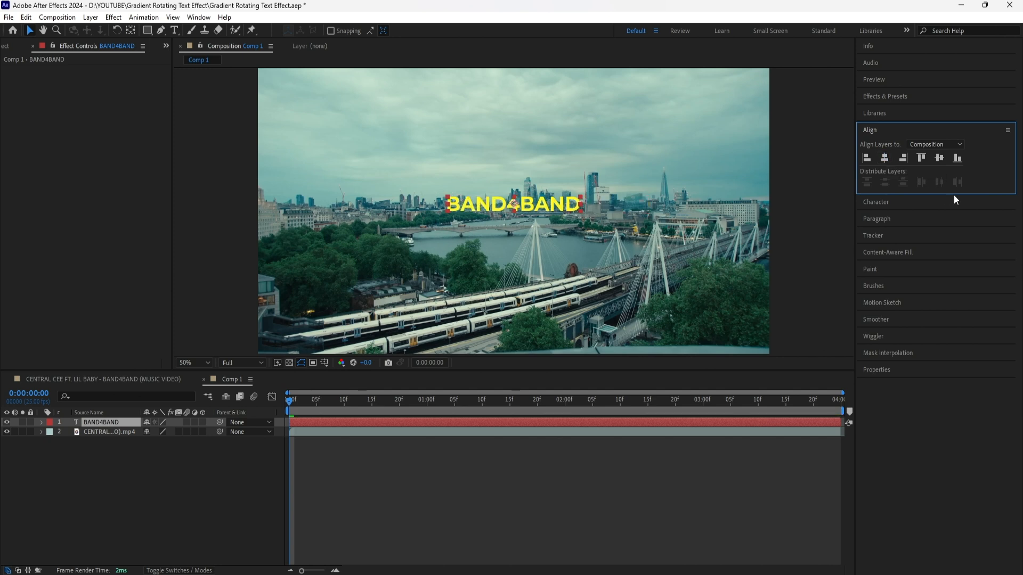
click(941, 158)
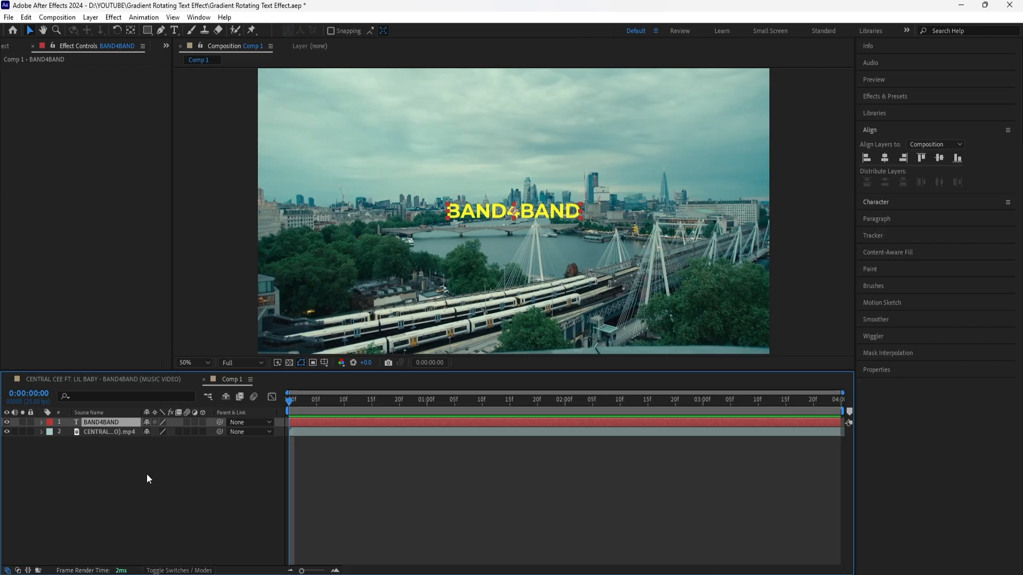
Add a Tracking animator to the BAND4BAND text layer and undo a trial increase of its tracking amount
click(42, 423)
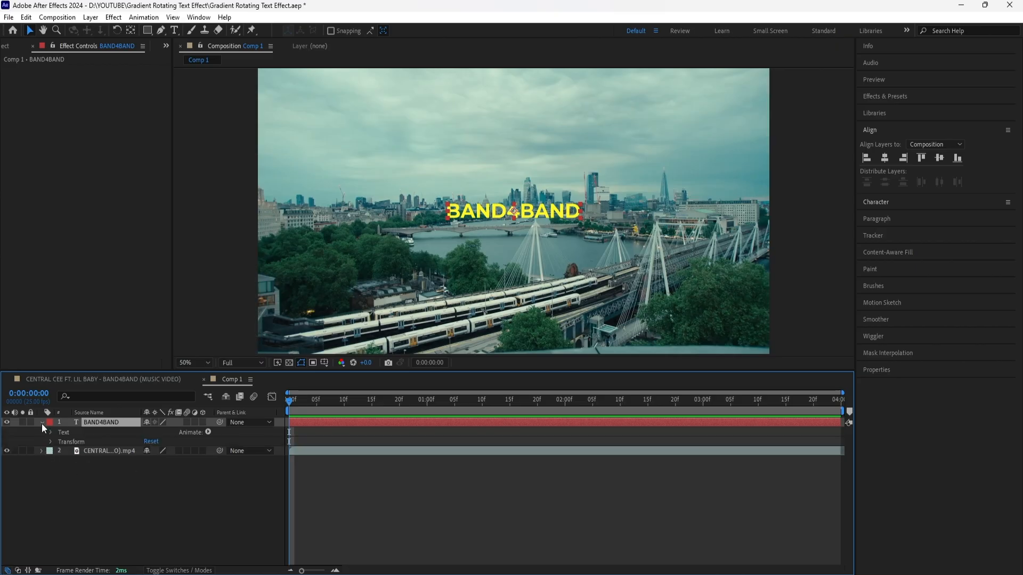
click(208, 432)
click(272, 353)
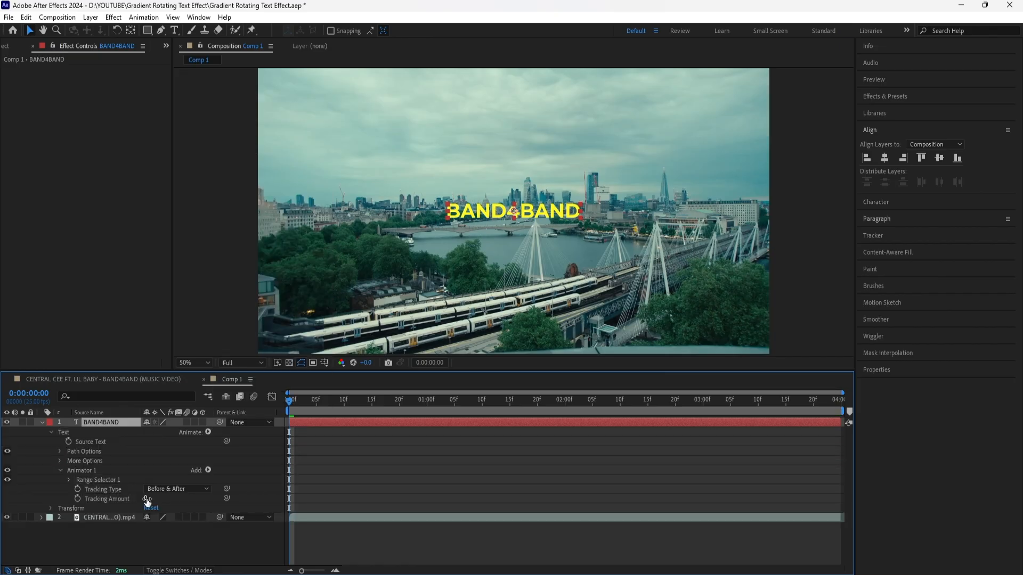
drag(147, 501, 181, 492)
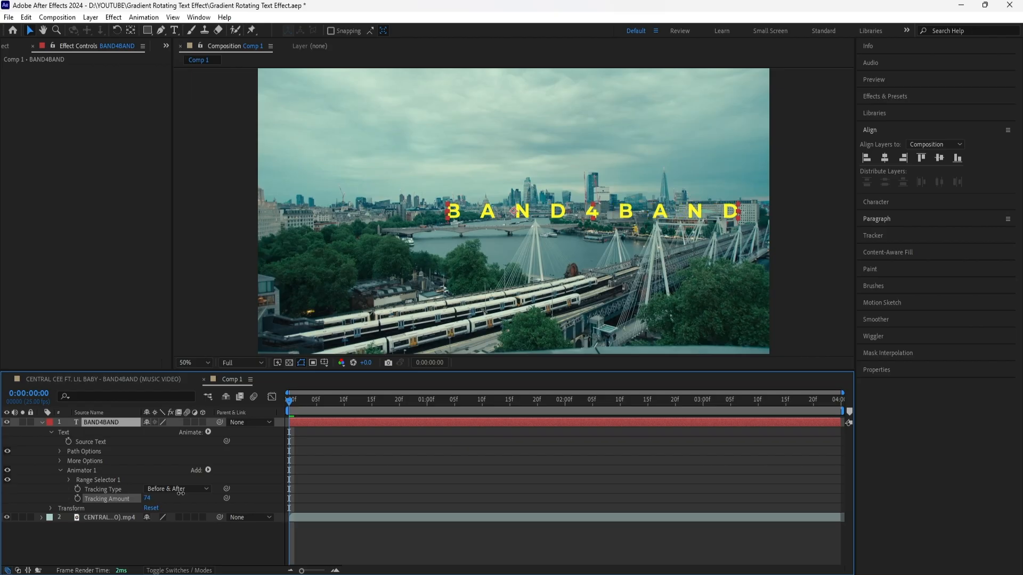
key(ctrl+z)
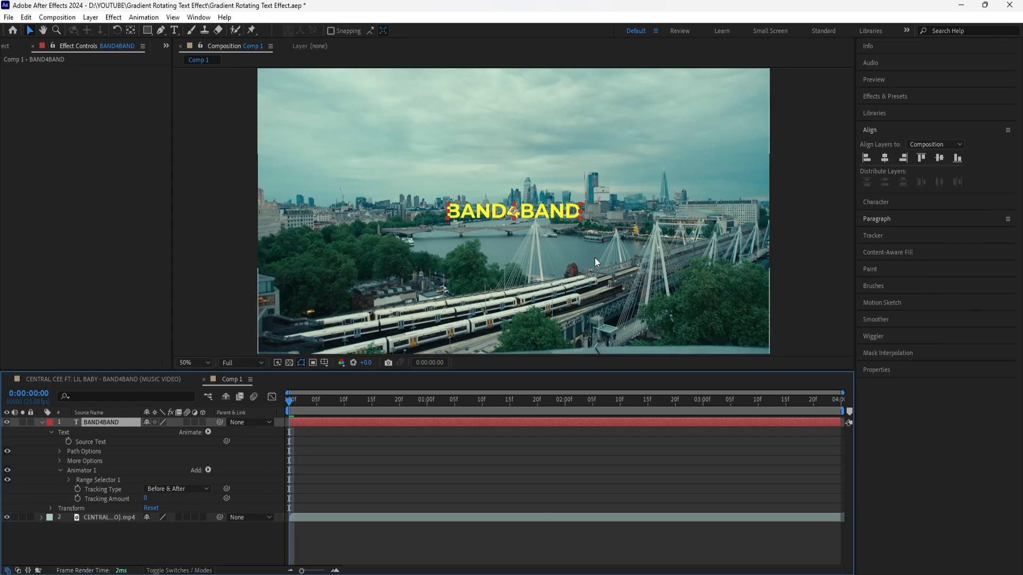
Set the text's paragraph alignment to centred and realign the layer to the composition's horizontal centre
click(887, 219)
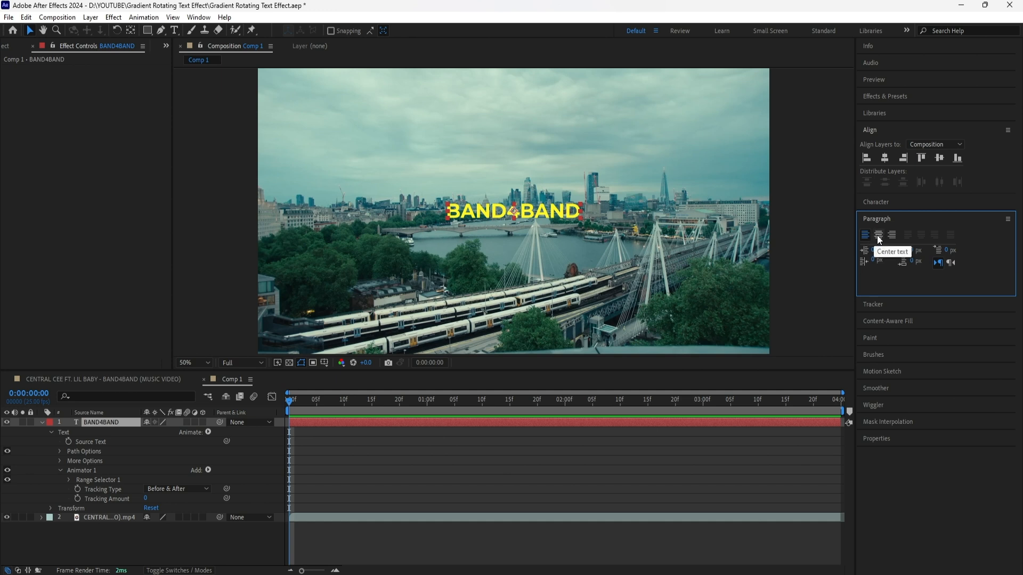
click(868, 235)
click(111, 427)
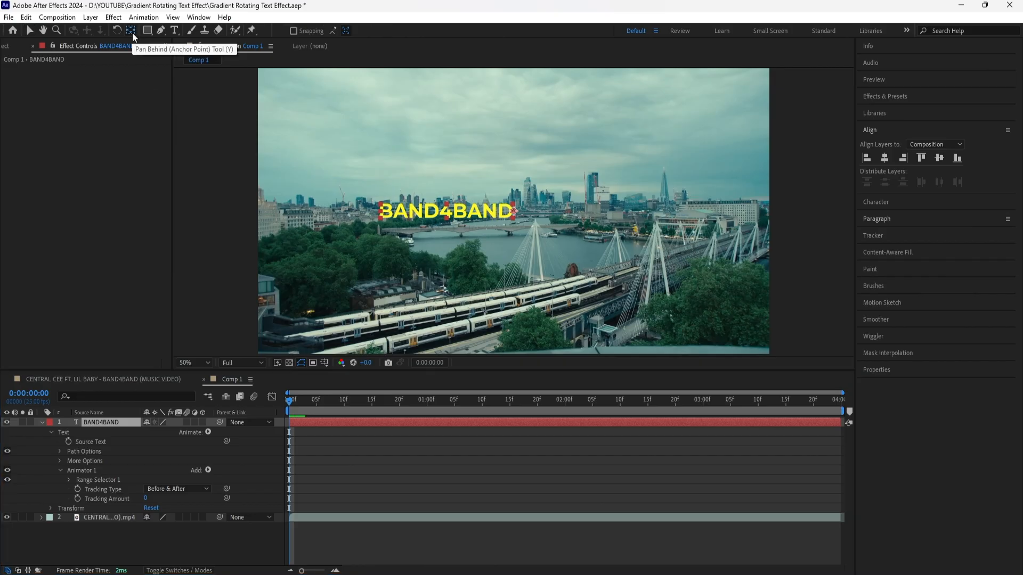
click(884, 159)
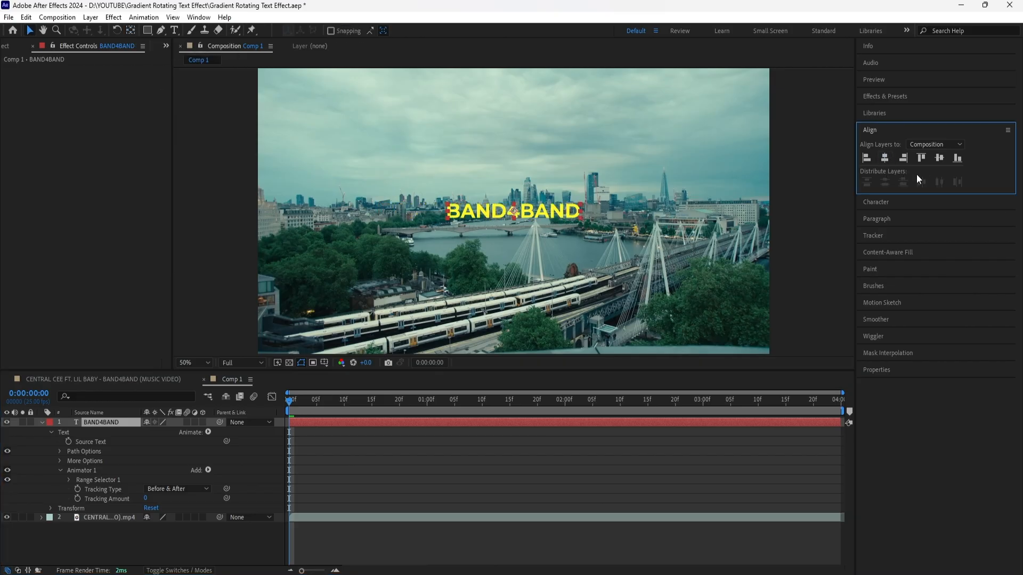
Set the text animator's tracking amount to -35 and keyframe it at 0:00:00:00
click(144, 501)
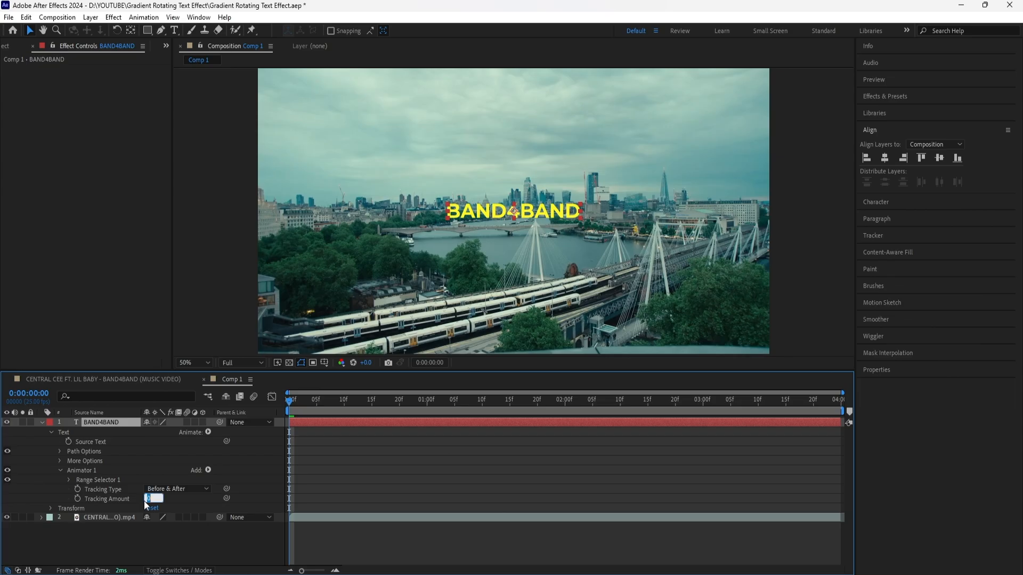
text(-35)
key(Return)
click(77, 499)
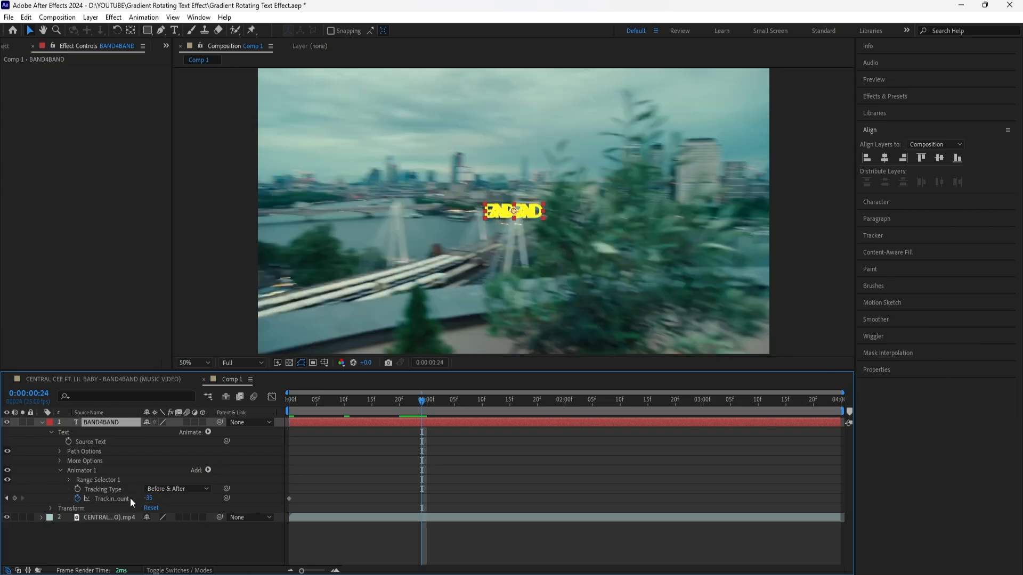
Keyframe the tracking amount at 0 at 0:00:00:24 and hold that value with another keyframe at 0:00:02:03
click(148, 499)
text(0)
key(Return)
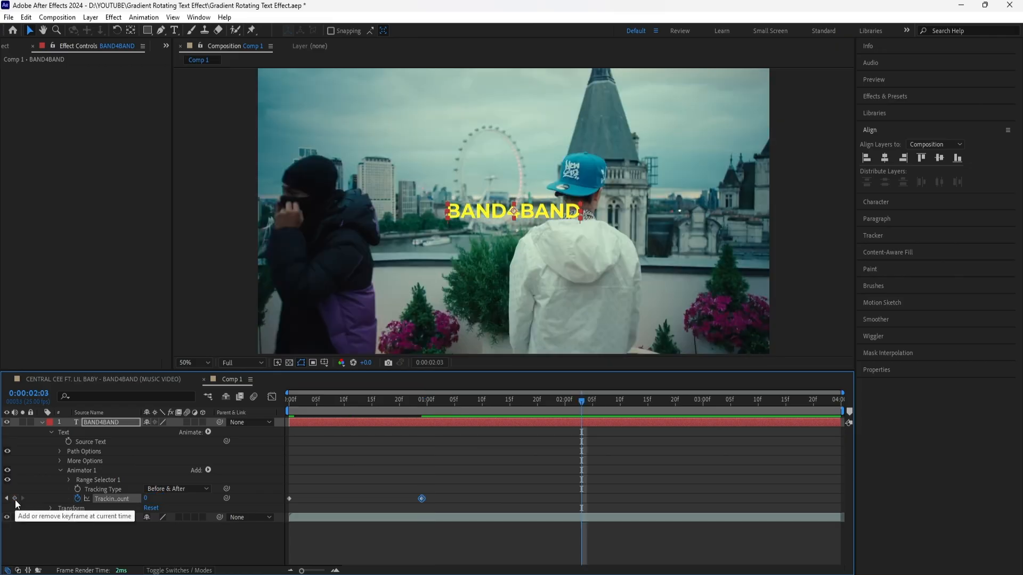
click(15, 498)
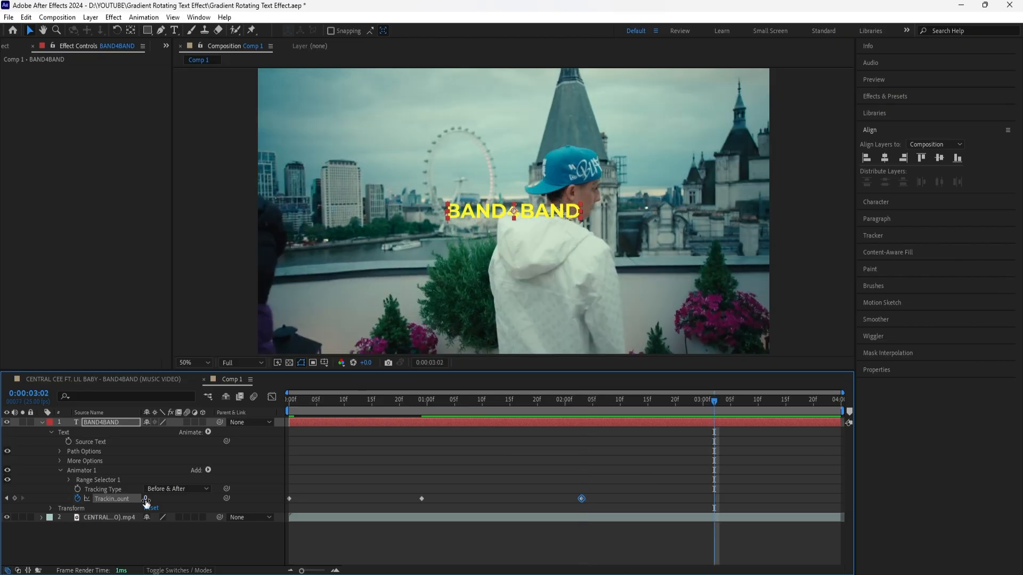
Keyframe the tracking amount at -35 at 0:00:03:02
click(146, 499)
text(-35)
key(Return)
Apply Easy Ease to all tracking keyframes and shape their speed graph to peak shortly after the first keyframe and shortly before the last
drag(727, 492, 280, 510)
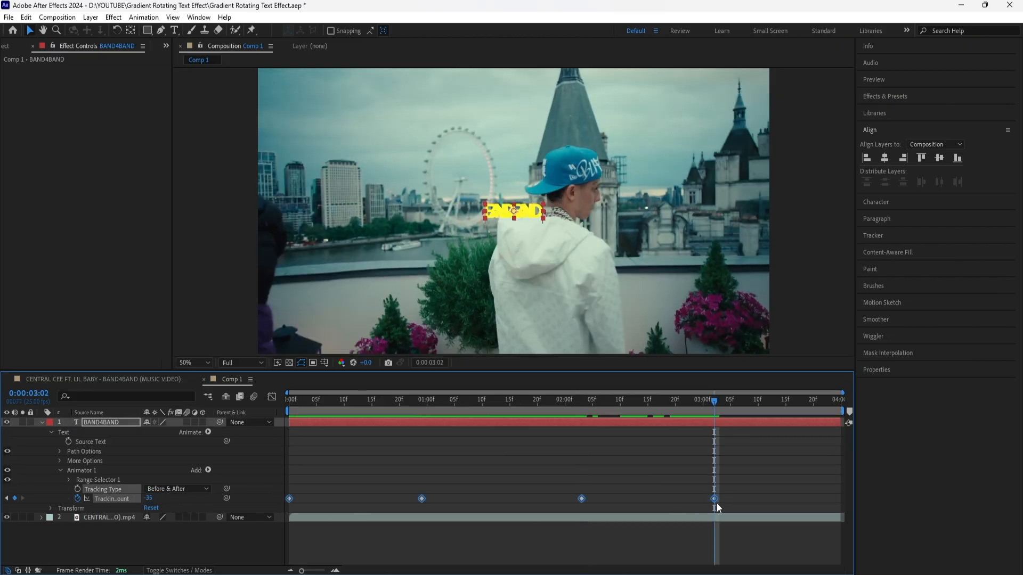
right_click(715, 503)
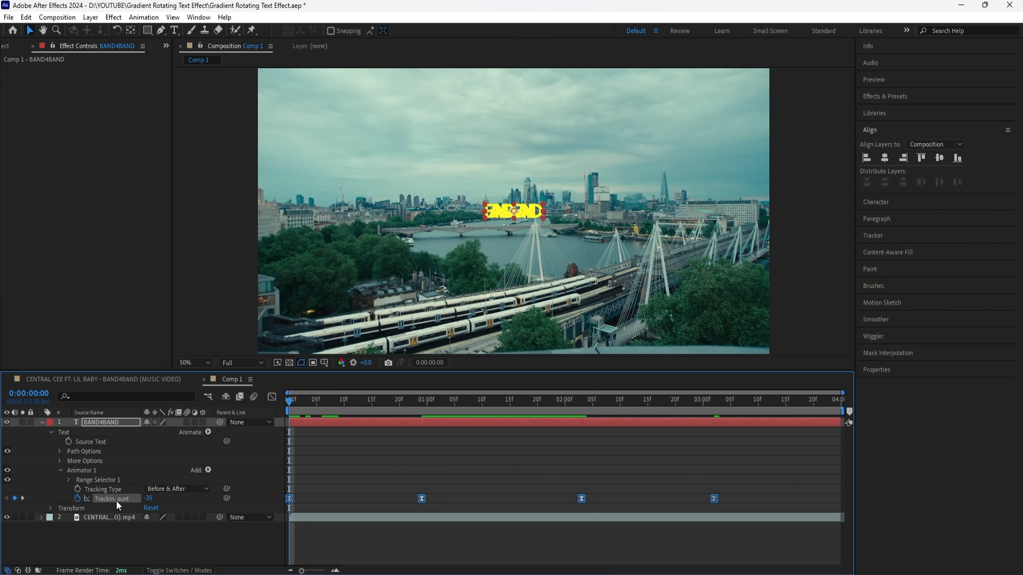
click(272, 397)
drag(440, 459, 354, 485)
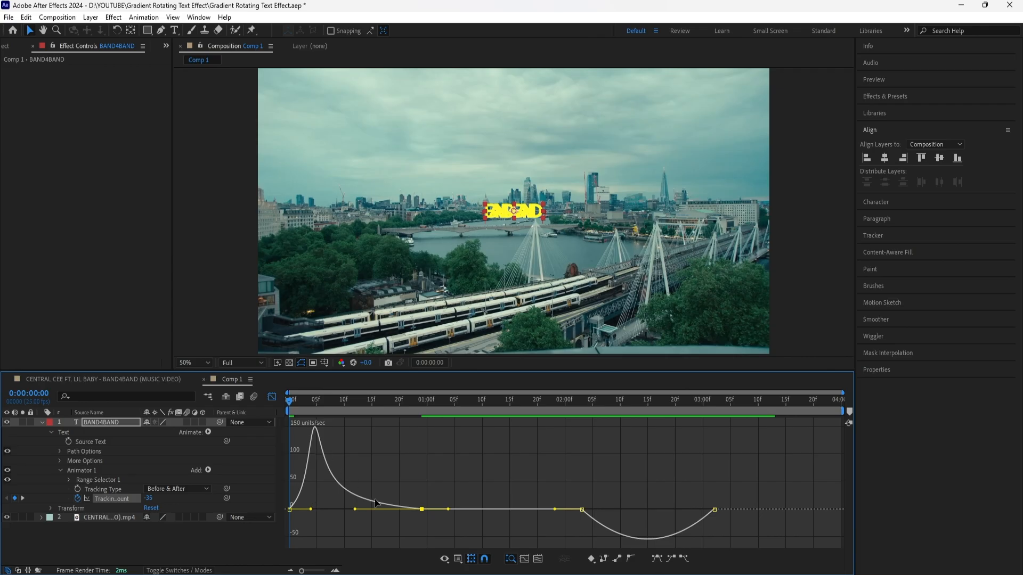
click(582, 510)
drag(604, 511, 648, 509)
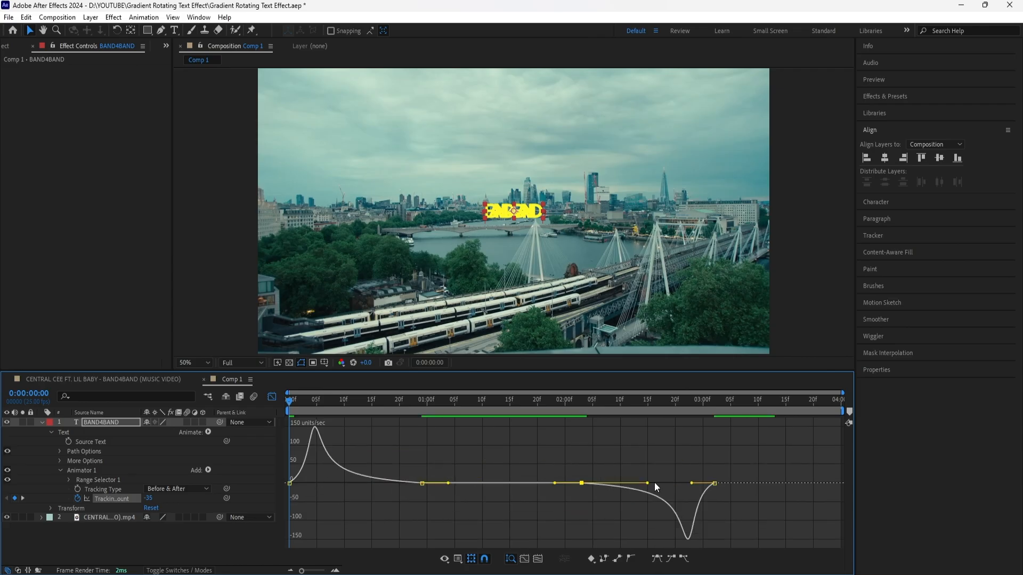
key(shift+F3)
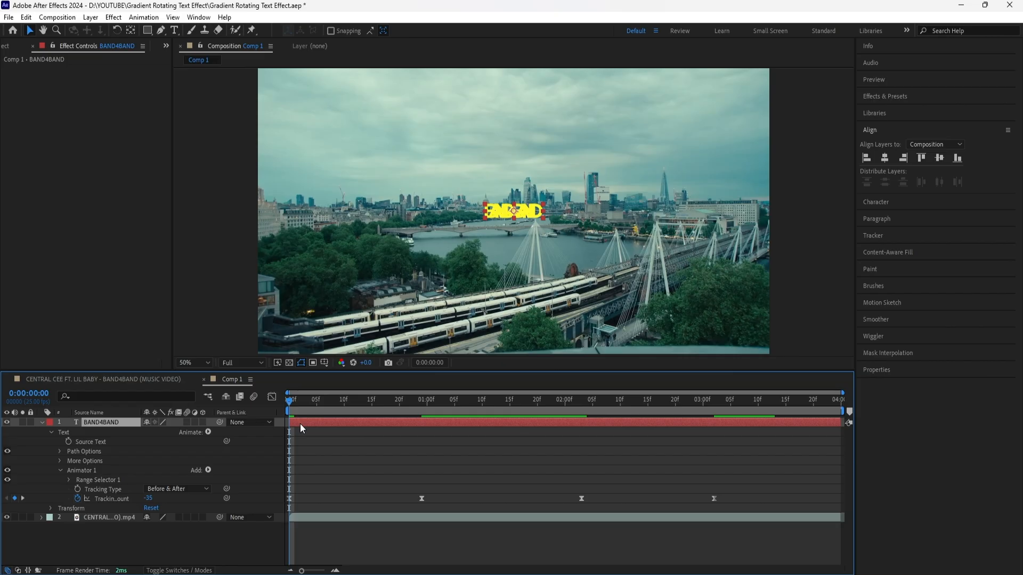
Keyframe the text layer's scale at 100% at 0:00:00:00 and at 300% at 0:00:00:18
key(s)
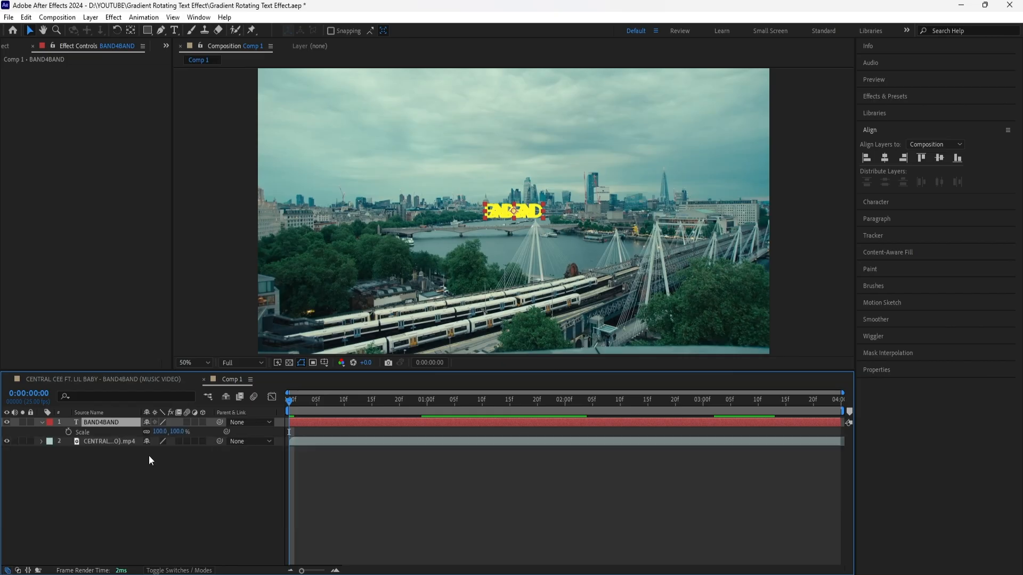
click(69, 432)
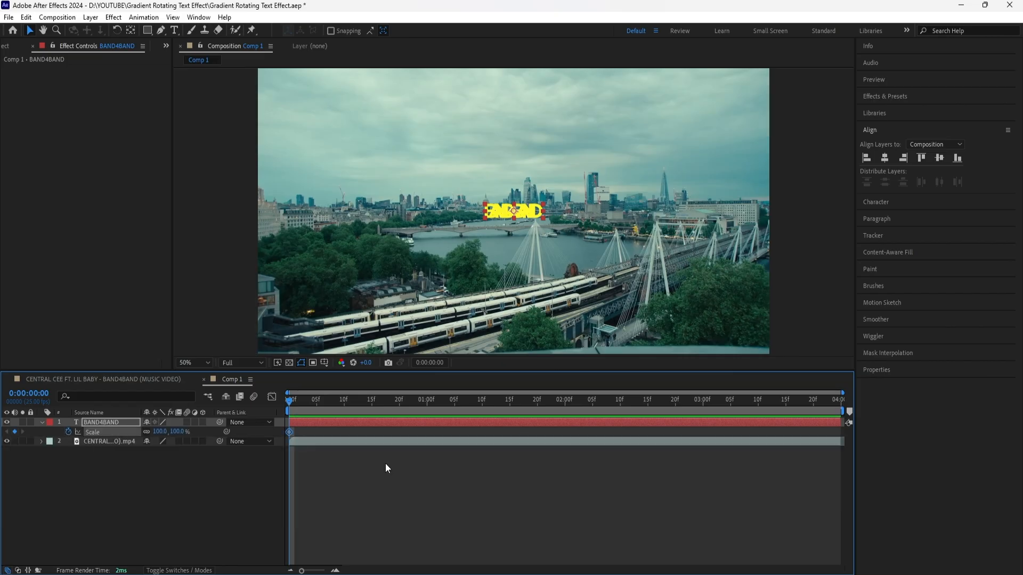
key(space)
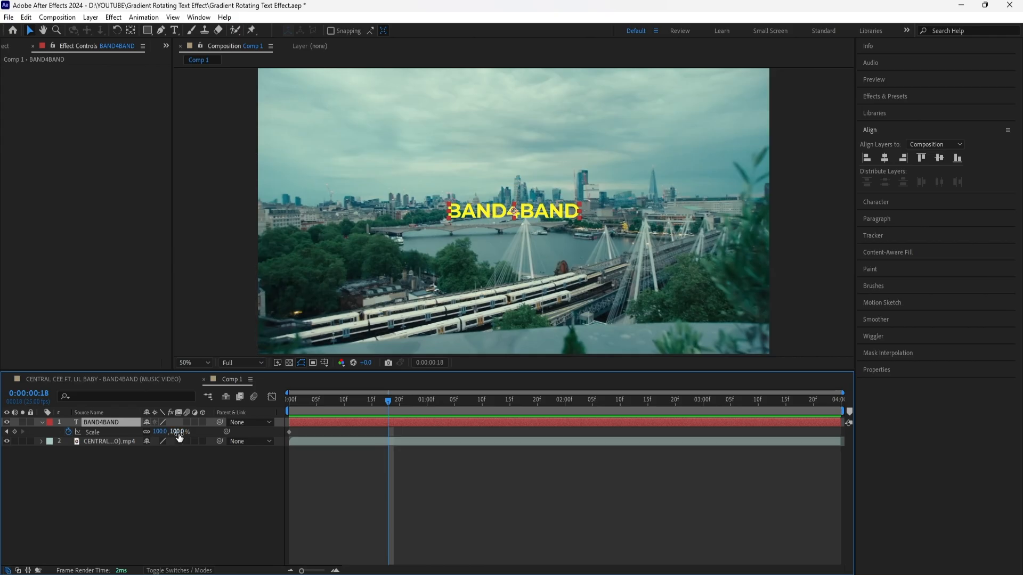
text(300)
key(Return)
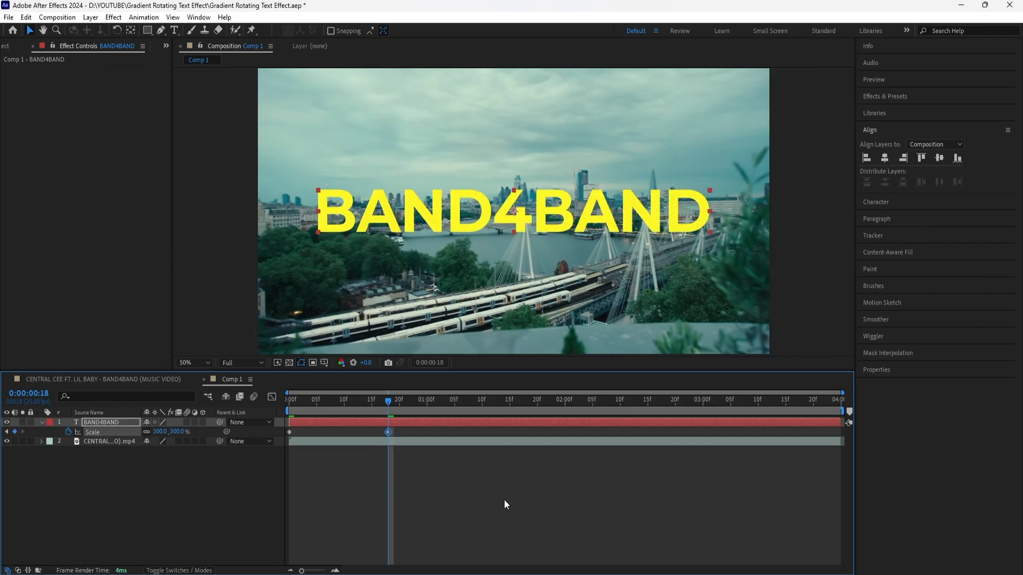
Hold the 300% scale with a keyframe at 0:00:00:24 and keyframe the scale at 600% at 0:00:01:19
key(space)
key(space)
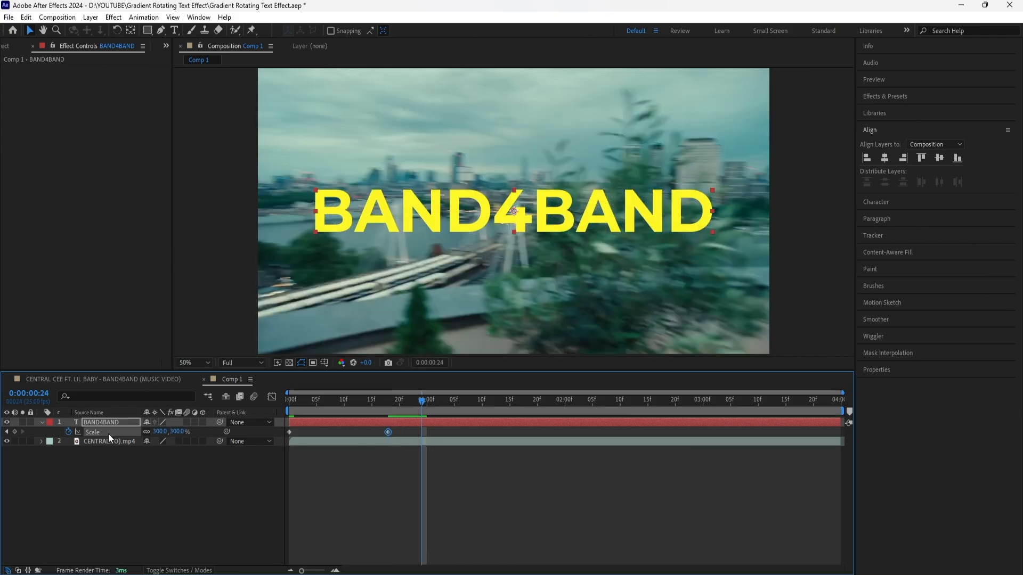
click(15, 432)
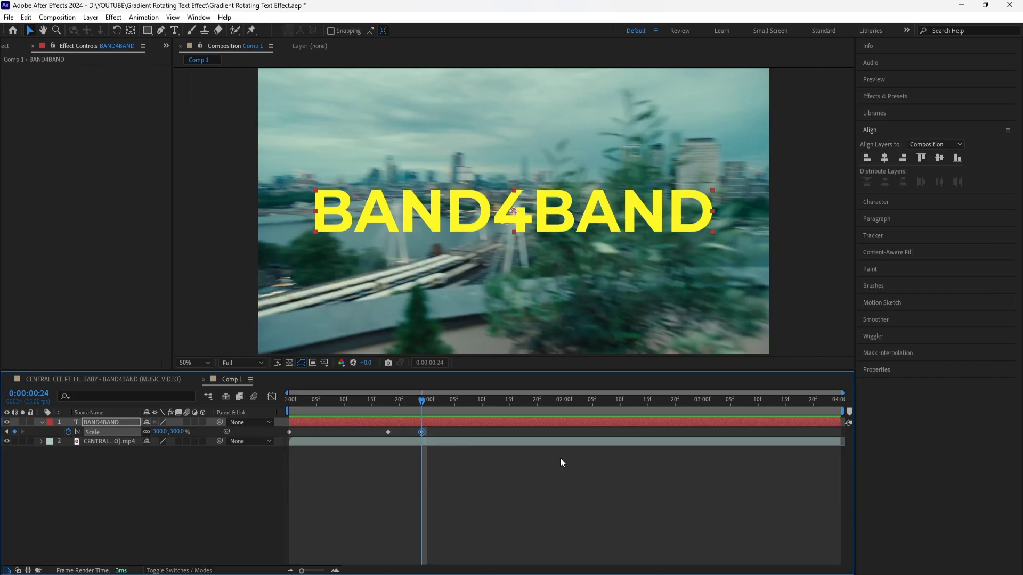
key(shift+Page_Down)
key(shift+Page_Down)
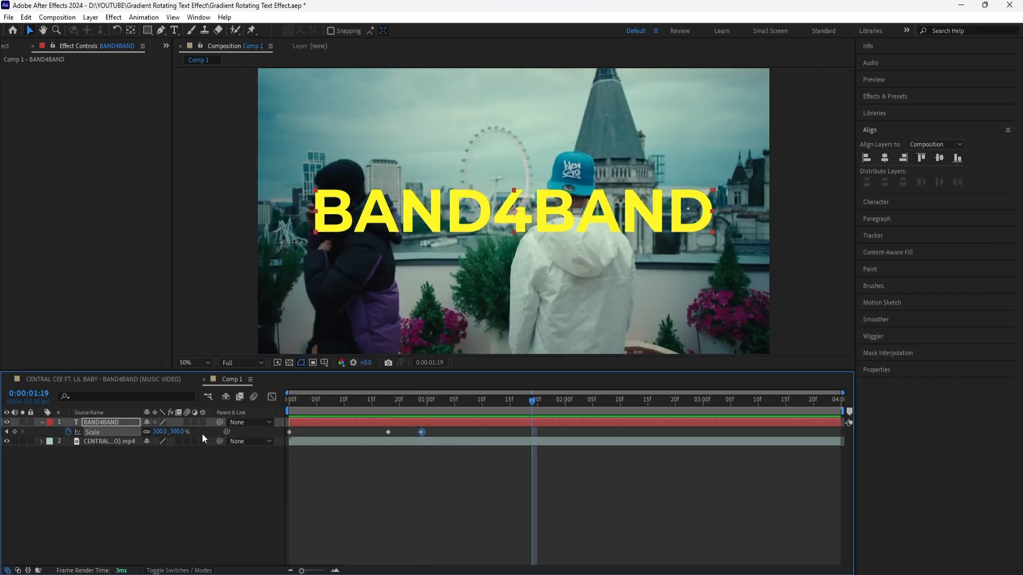
text(600)
key(Return)
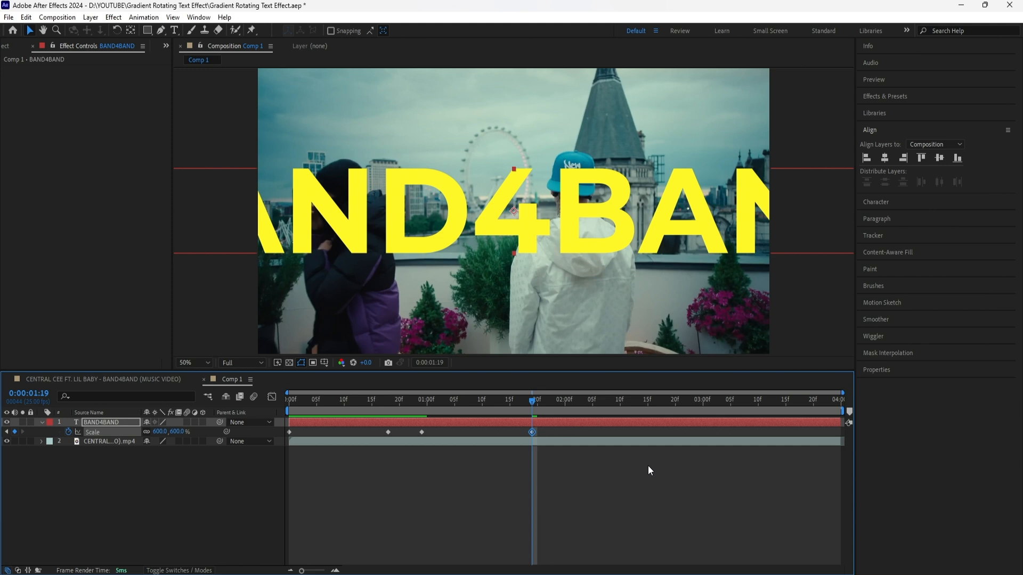
Keyframe the scale at 300% at 0:00:02:00 and hold that value with another keyframe at 0:00:02:09
key(Page_Down)
key(Page_Down)
key(Page_Down)
key(Page_Down)
key(Page_Down)
key(Page_Down)
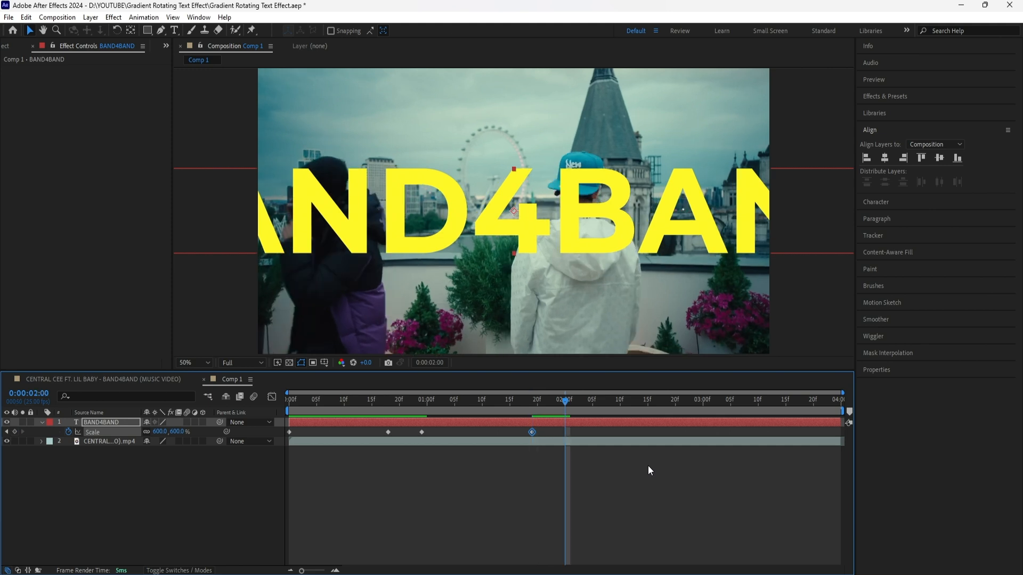
click(180, 432)
text(300)
key(Return)
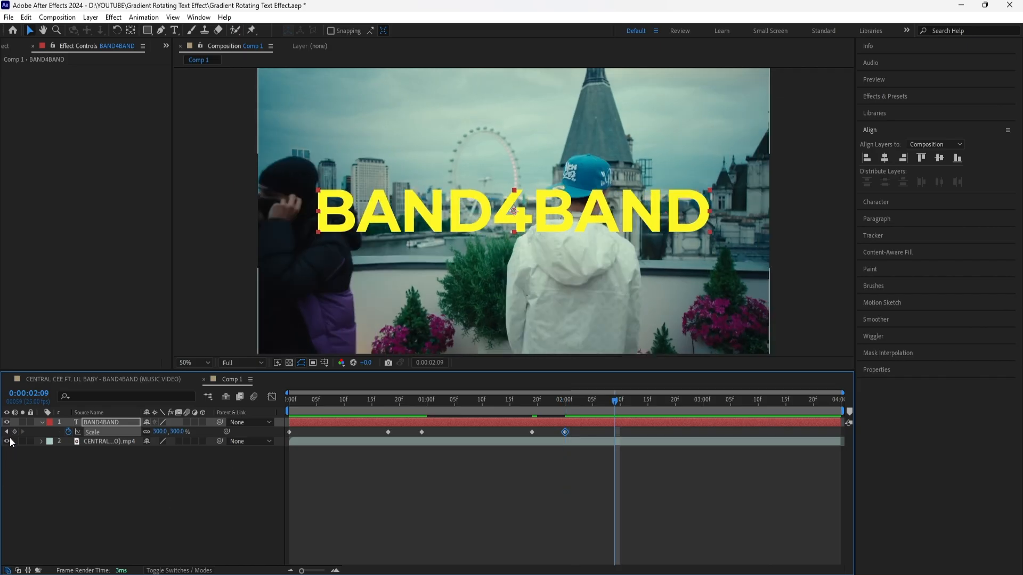
click(14, 432)
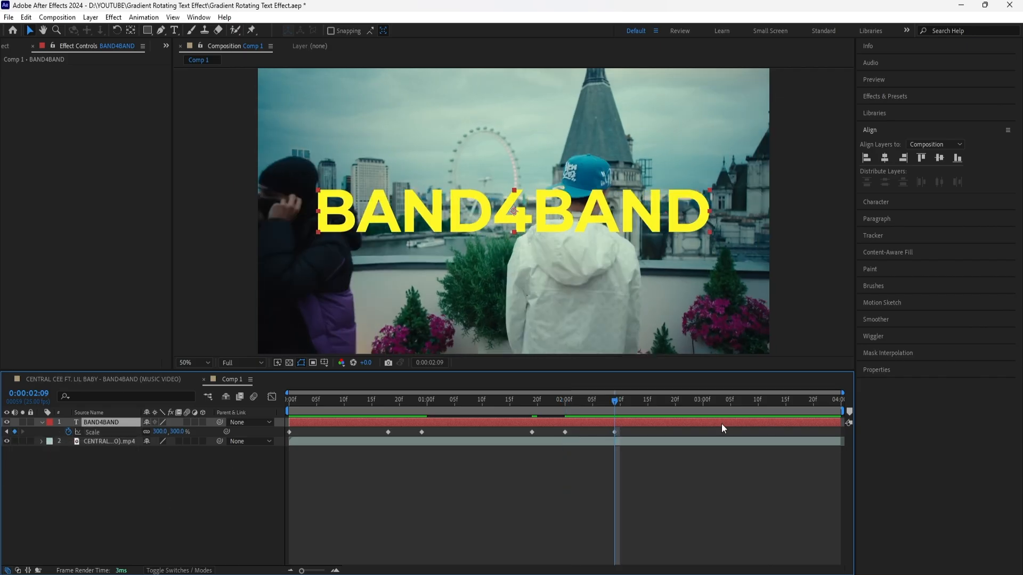
Keyframe the text layer's scale at 100% at 0:00:03:02 and apply Easy Ease to all its scale keyframes
click(715, 400)
click(178, 432)
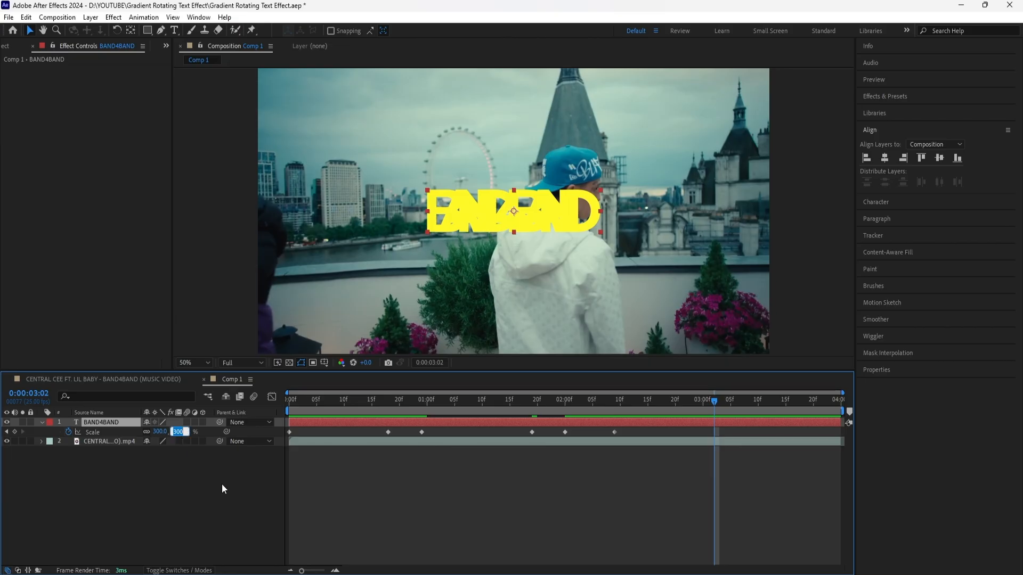
text(100)
key(Return)
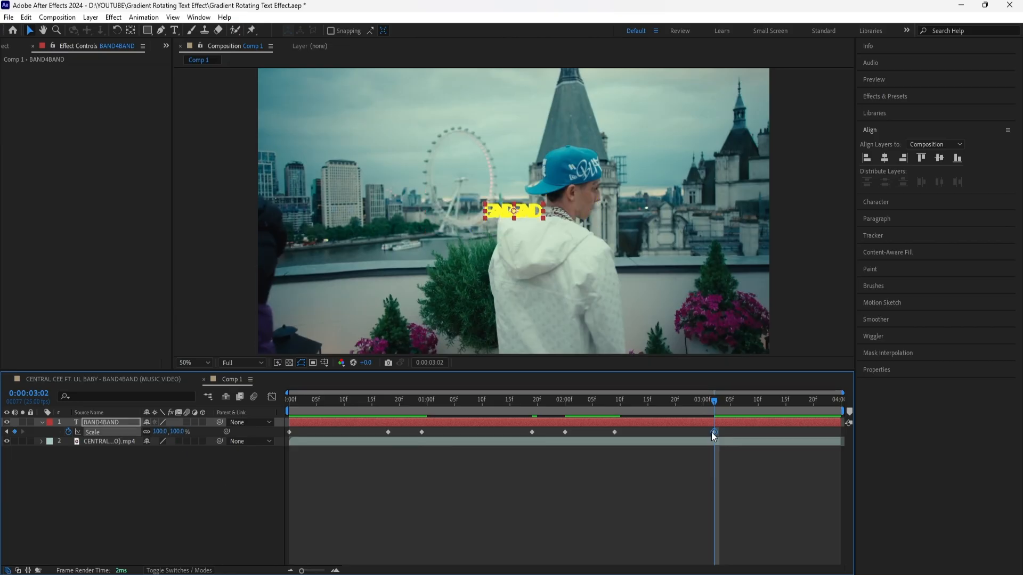
drag(599, 432, 275, 435)
key(F9)
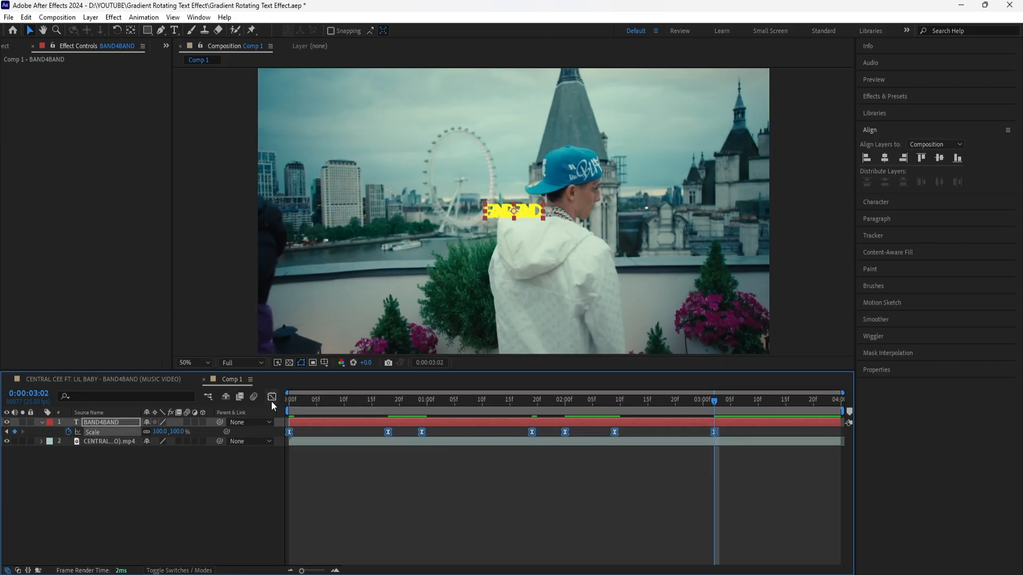
In the scale speed graph, extend the incoming influence of the 0:00:00:18 keyframe to 100% so the first curve peaks early
click(272, 397)
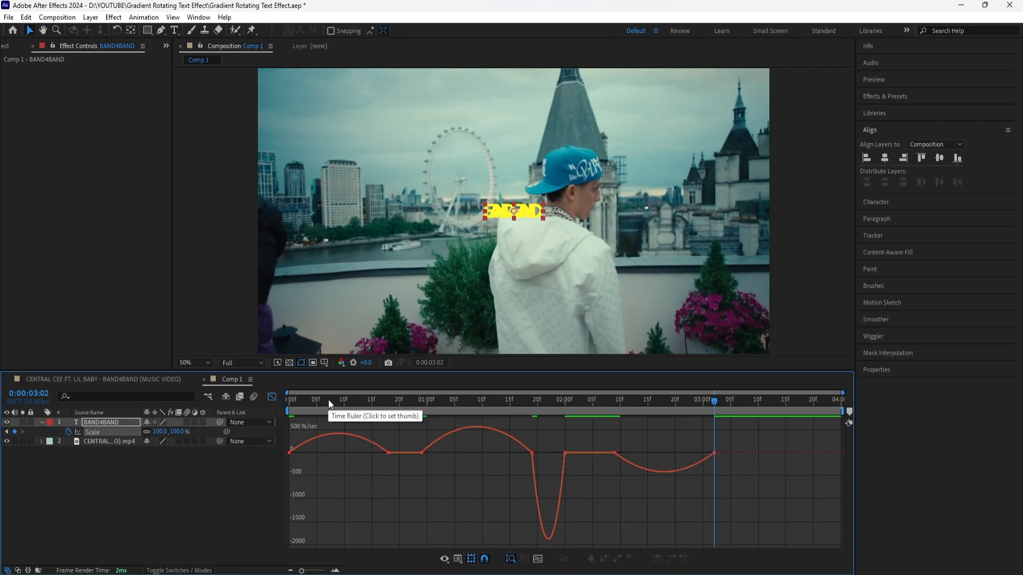
drag(328, 399, 283, 407)
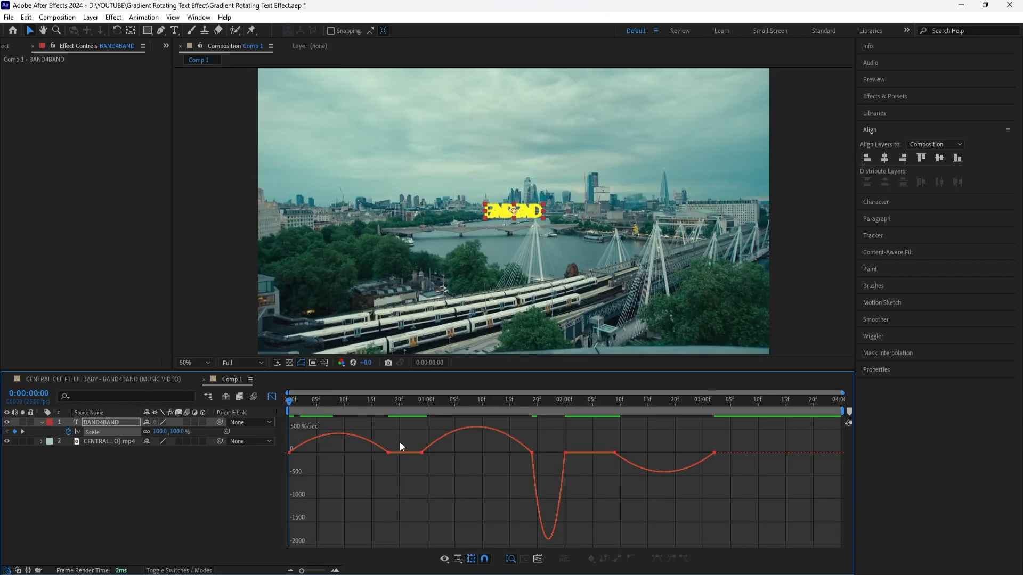
click(387, 453)
drag(371, 453, 337, 453)
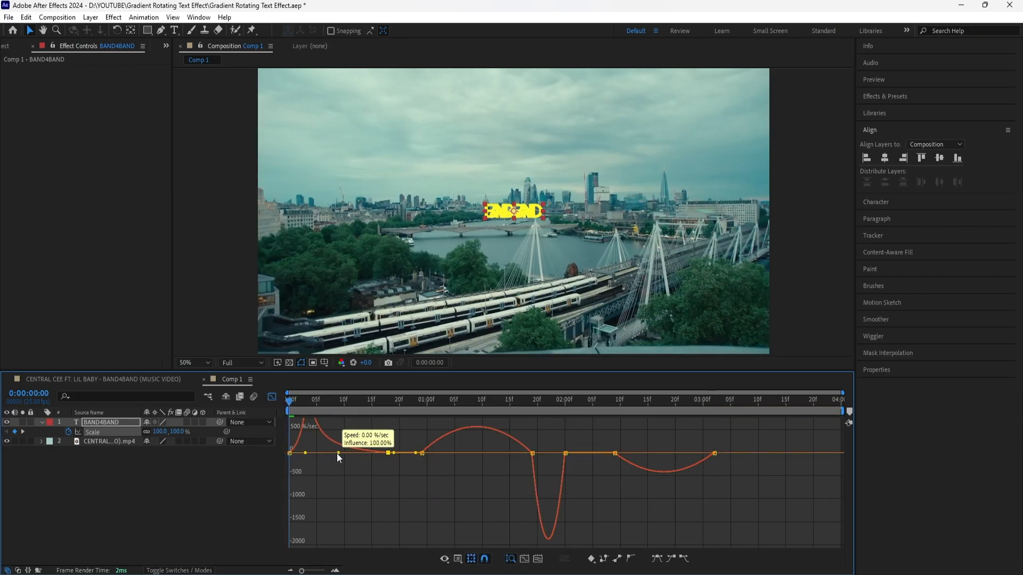
Shape the scale speed graph to peak shortly after the 0:00:00:24 keyframe and to dip deepest shortly before the 0:00:03:02 keyframe
drag(331, 408, 438, 412)
click(532, 469)
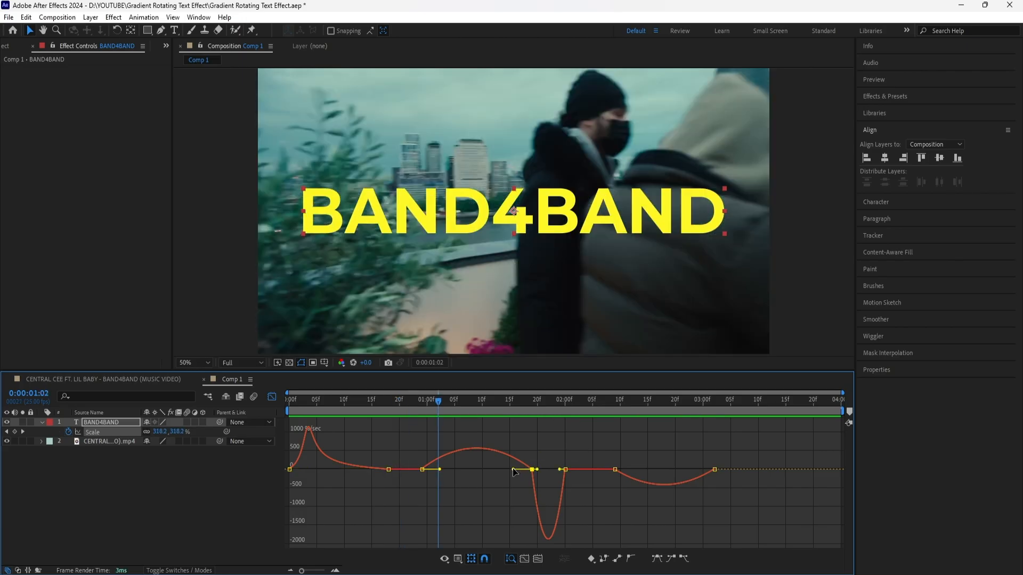
drag(513, 470, 473, 471)
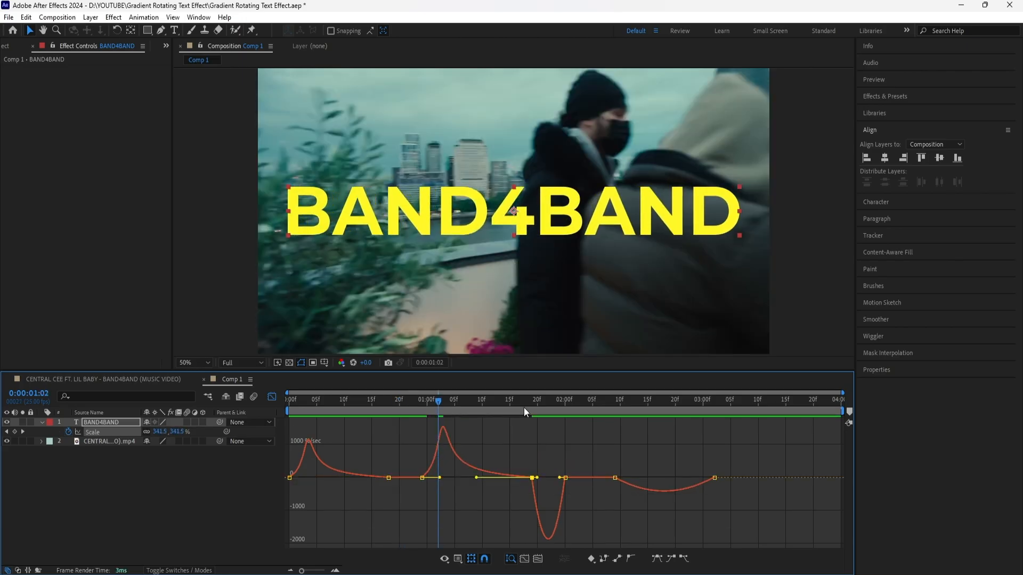
click(526, 406)
click(529, 405)
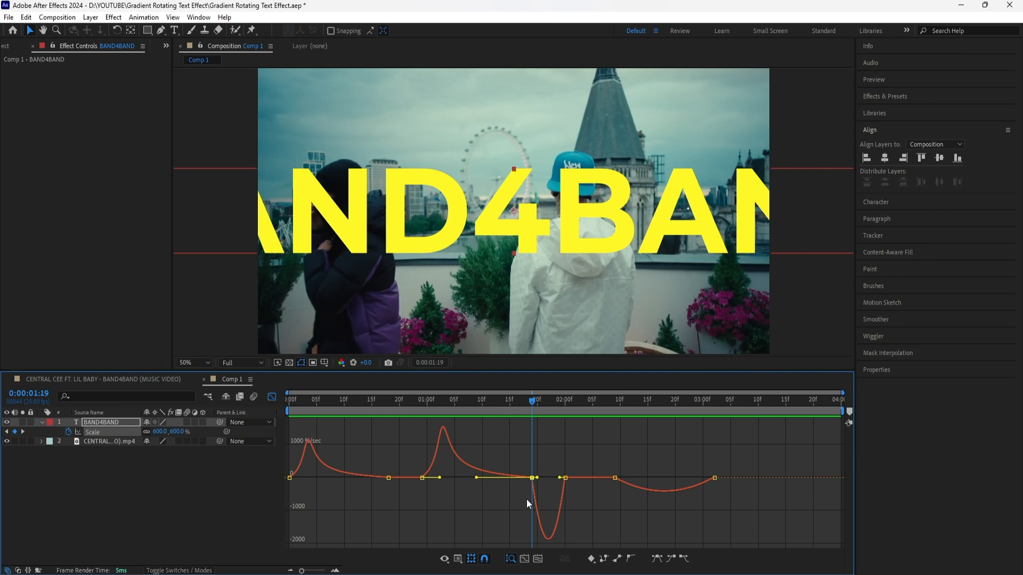
click(615, 401)
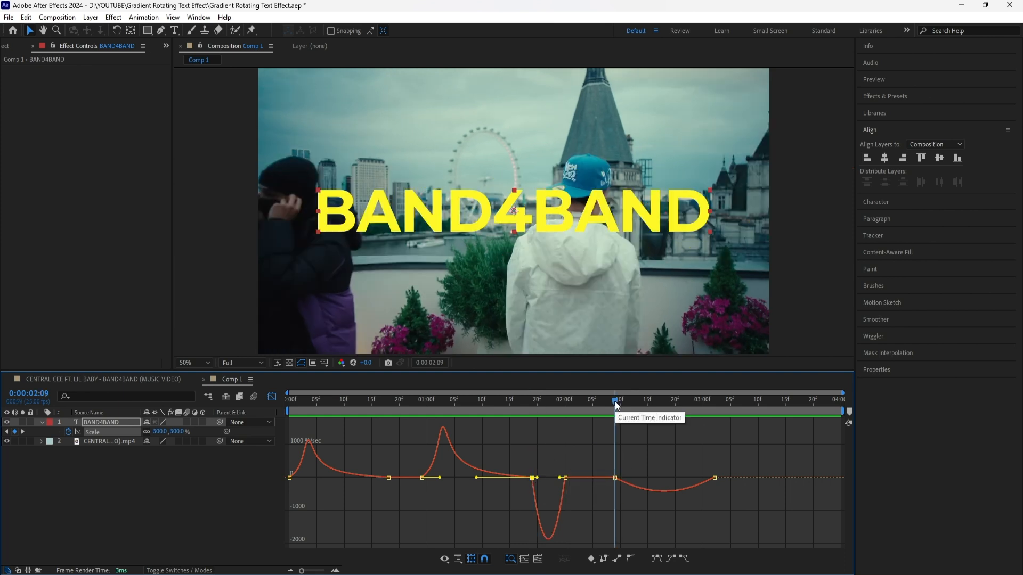
mouse_move(646, 469)
mouse_down()
mouse_move(613, 494)
mouse_move(664, 478)
mouse_up()
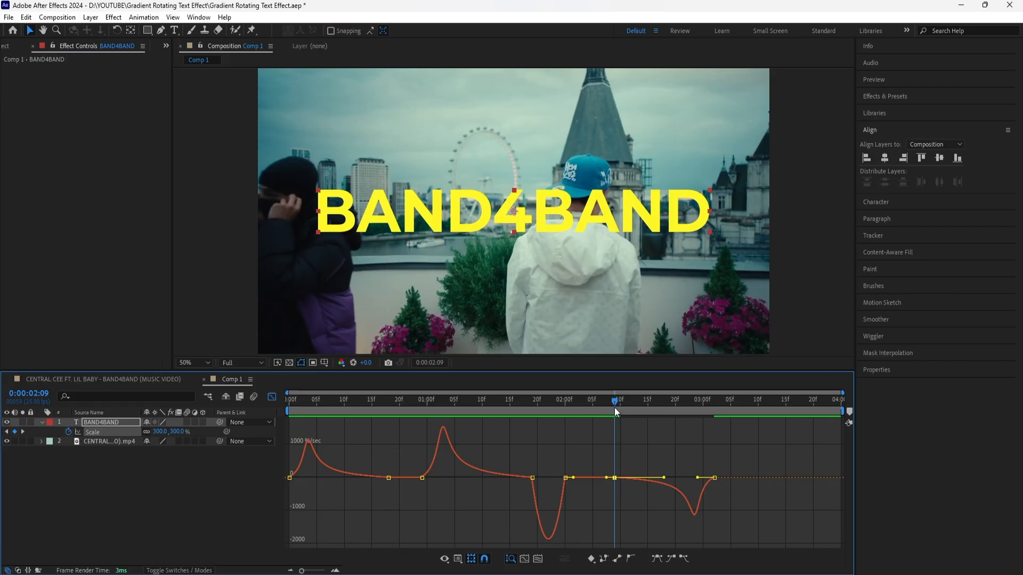
Leave the speed graph, reveal all keyframed properties of the text layer and preview the animation from 0:00:00:00
drag(615, 408, 286, 421)
click(272, 396)
key(u)
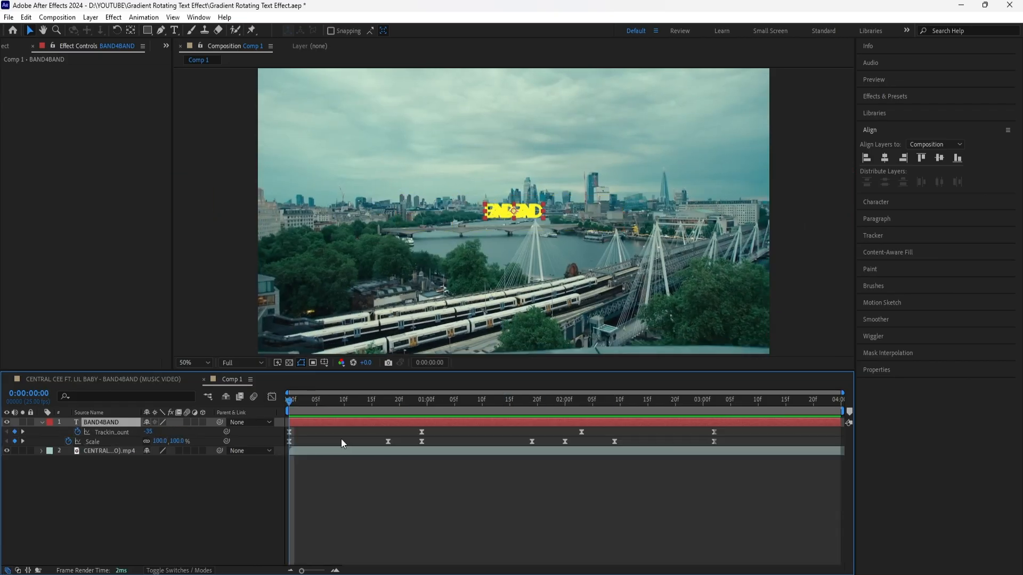
key(space)
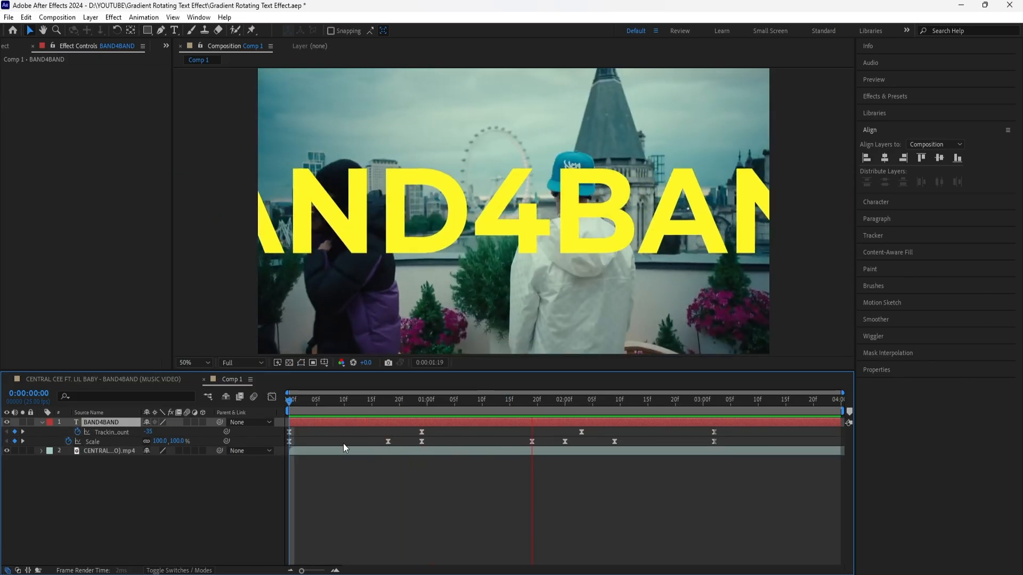
key(space)
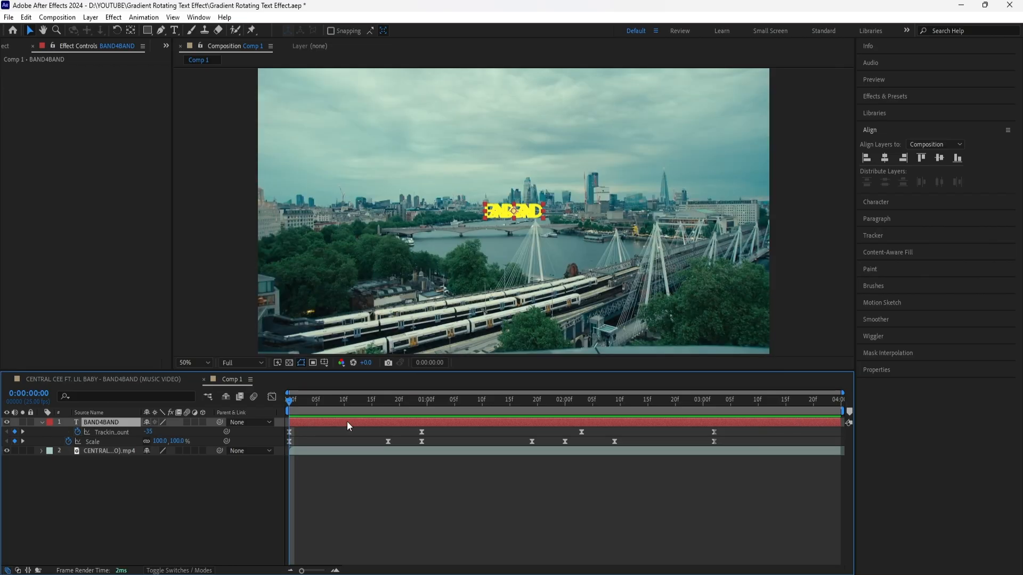
Keyframe the text layer's rotation at 0° at 0:00:00:24 and at 360° at 0:00:01:19
key(shift+r)
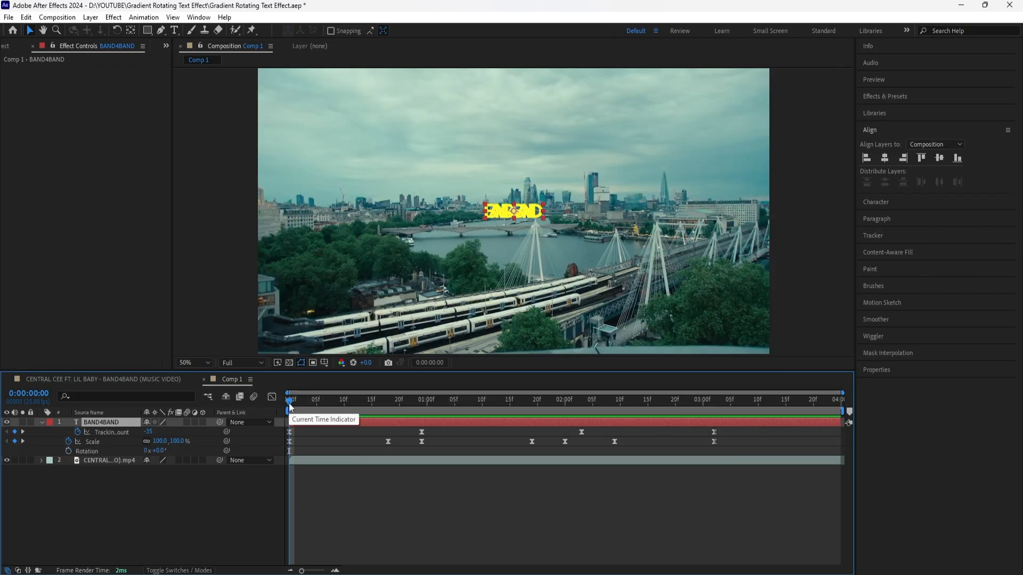
drag(290, 407, 421, 401)
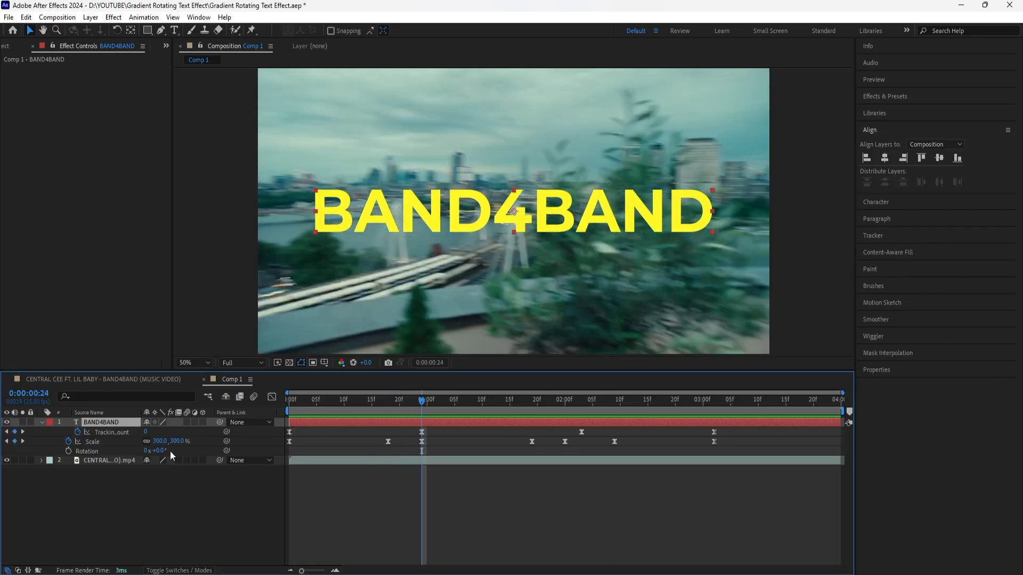
click(68, 451)
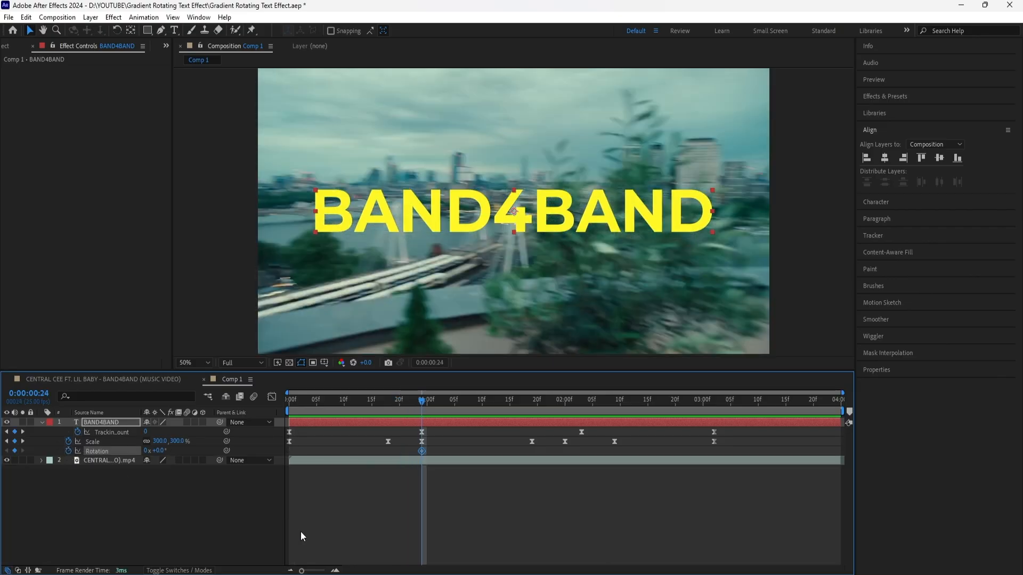
key(k)
click(159, 451)
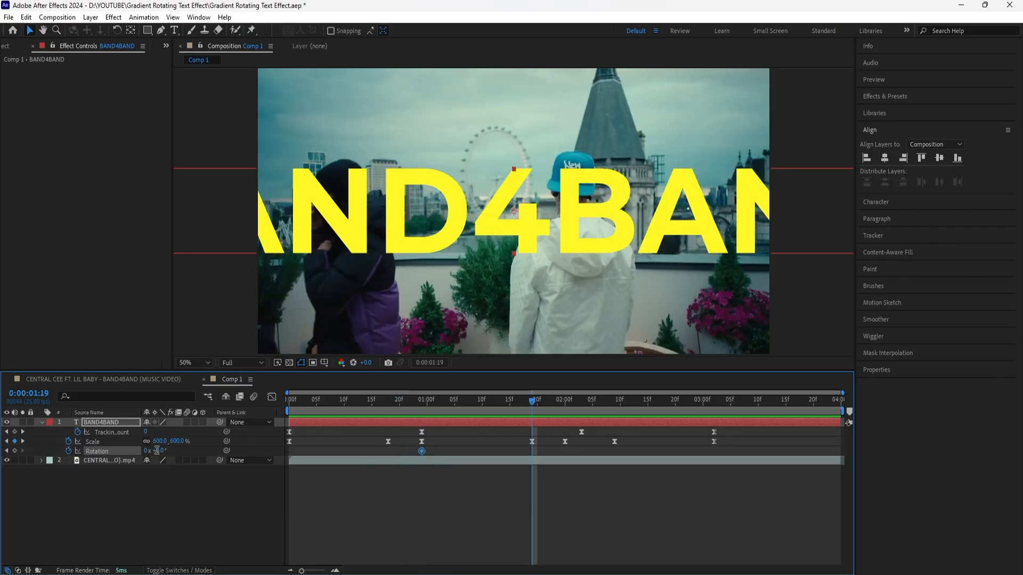
text(360)
key(Return)
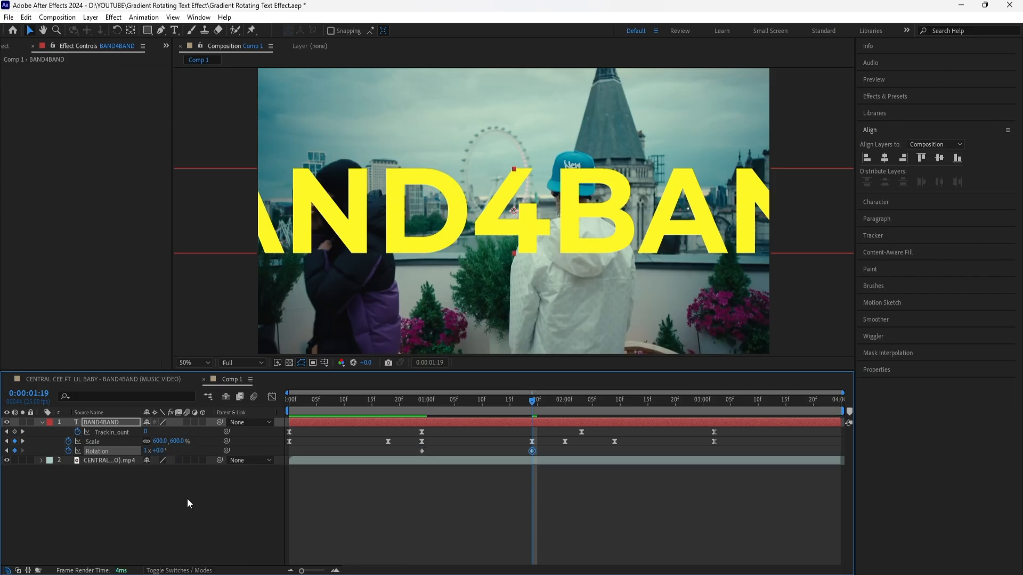
Apply Easy Ease to both rotation keyframes of the text layer
drag(539, 452, 409, 457)
right_click(532, 452)
mouse_move(576, 445)
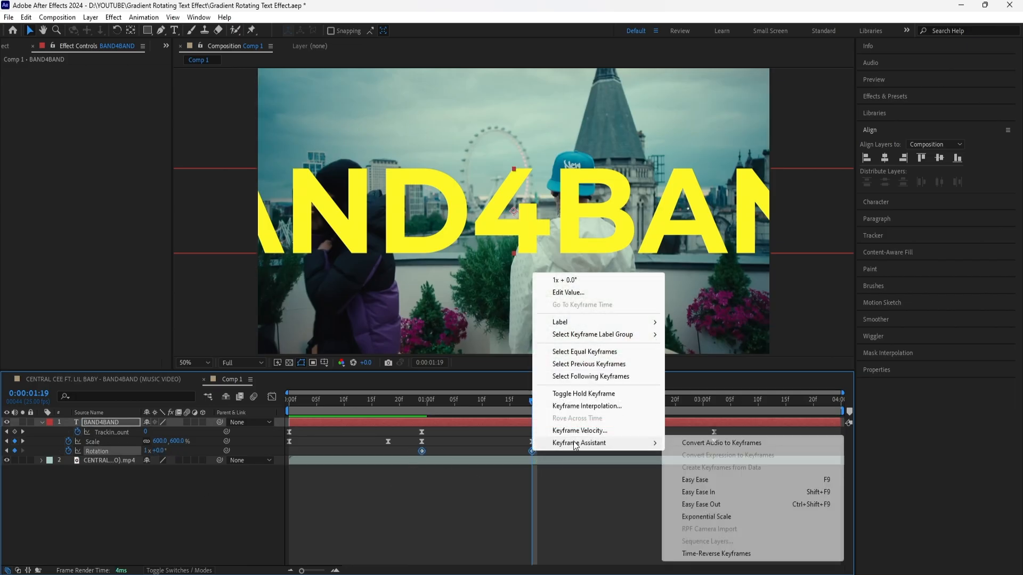
click(695, 479)
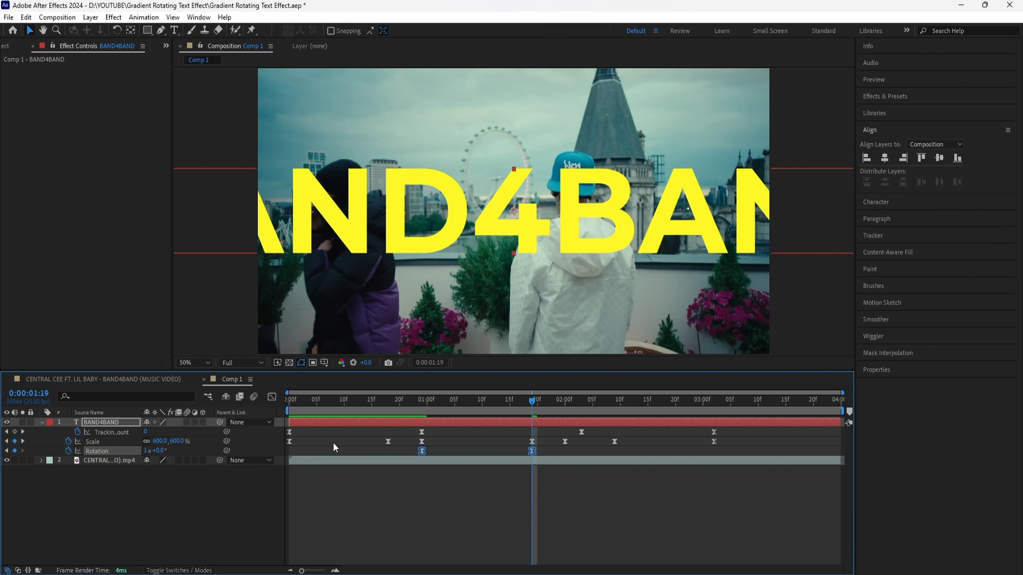
Keyframe the text layer's opacity at 0% at 0:00:00:00 and at 100% at 0:00:00:09
click(290, 403)
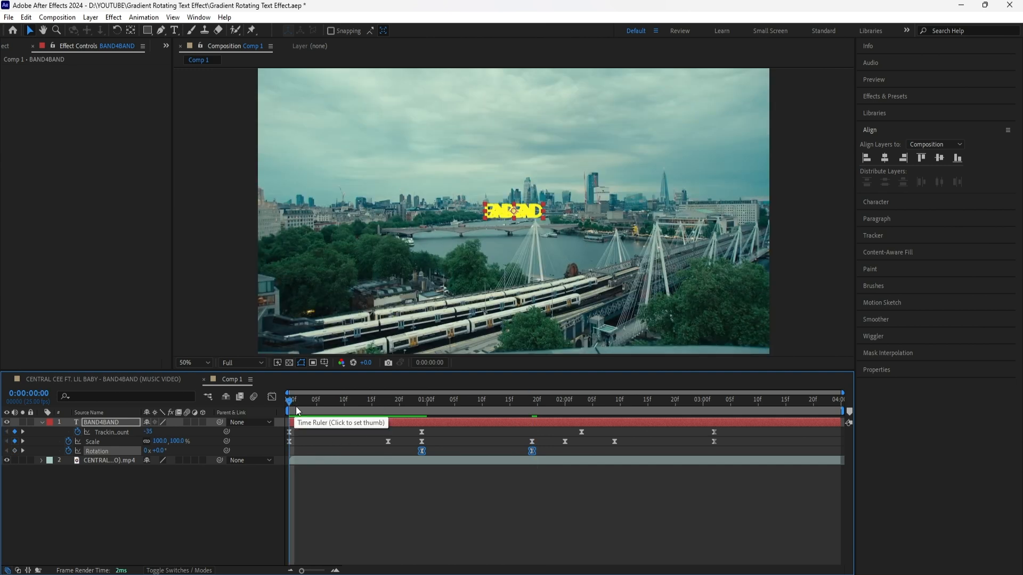
click(135, 423)
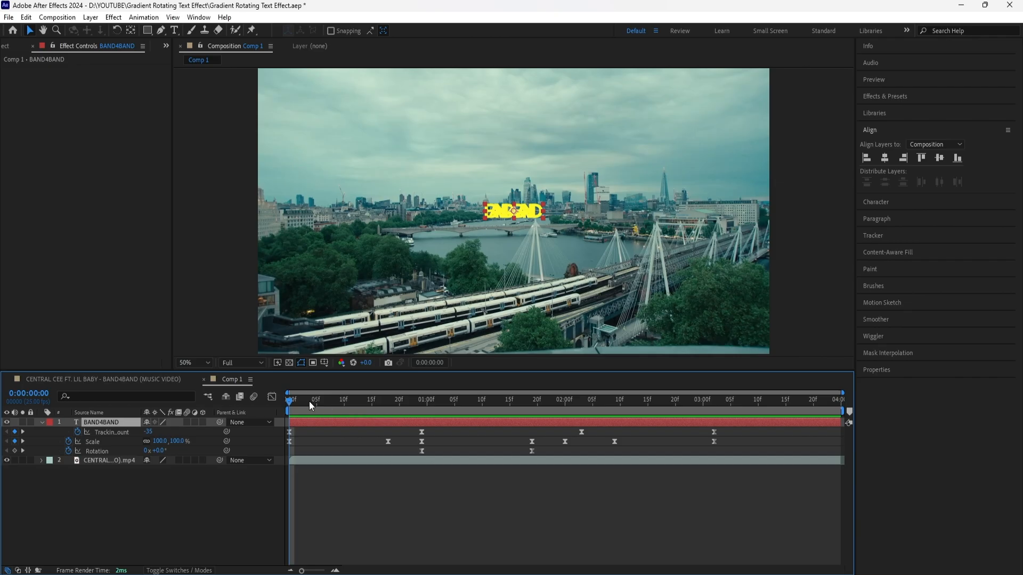
key(shift+t)
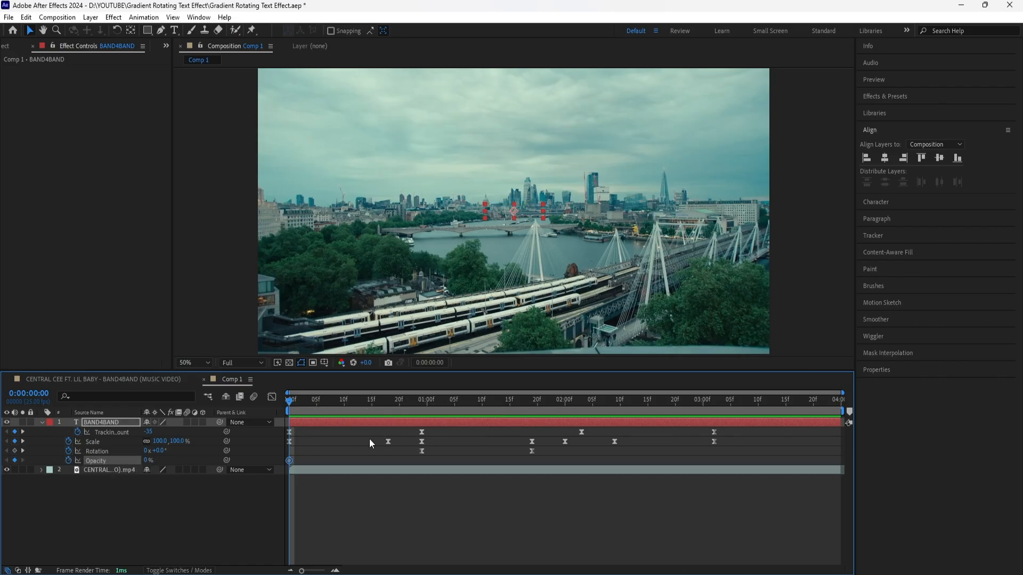
click(339, 401)
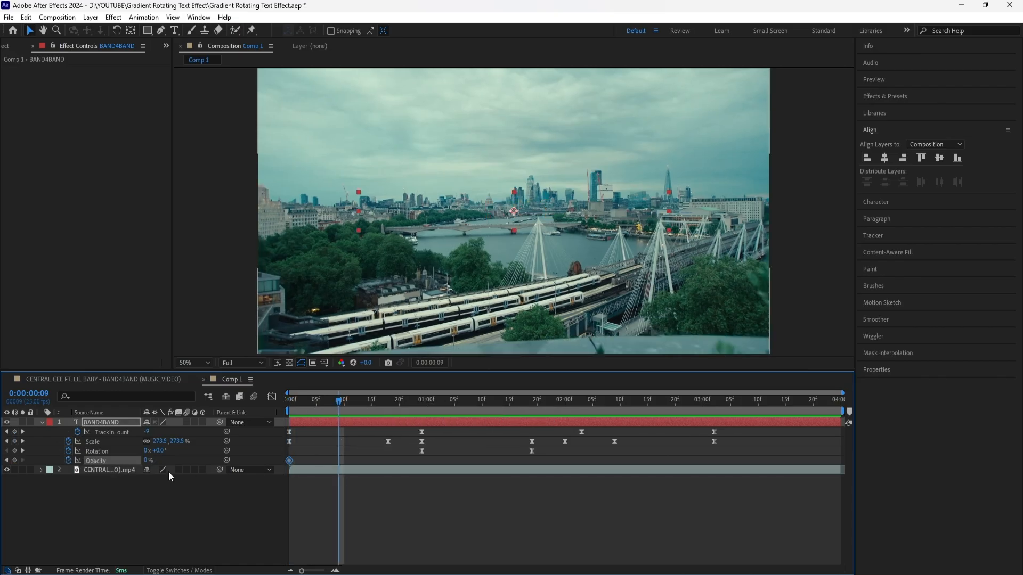
drag(146, 460, 343, 469)
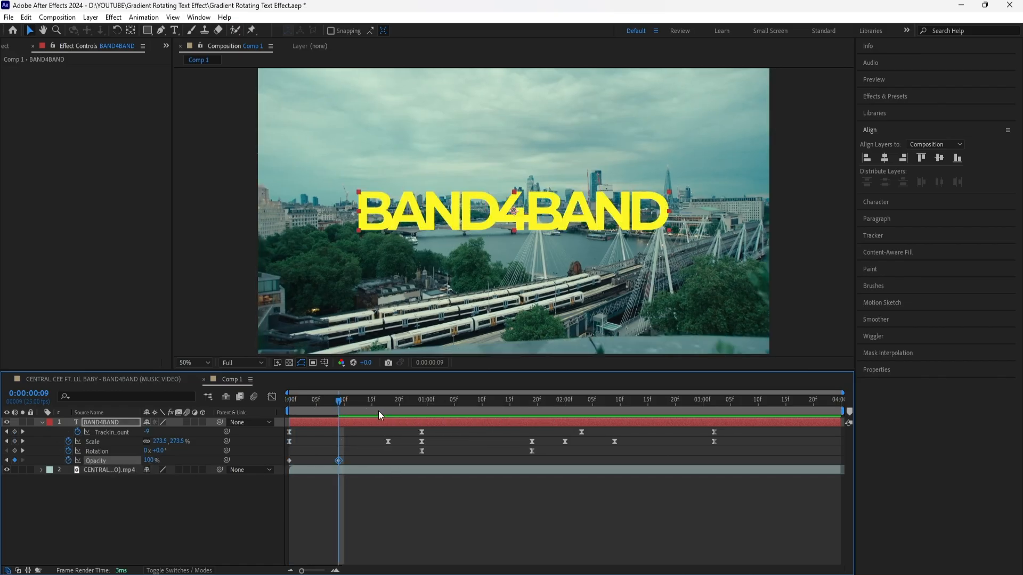
Keyframe the text layer's opacity at 0% at 0:00:03:02 and 100% at 0:00:02:18, and apply Easy Ease to all opacity keyframes
drag(341, 401, 714, 421)
click(687, 460)
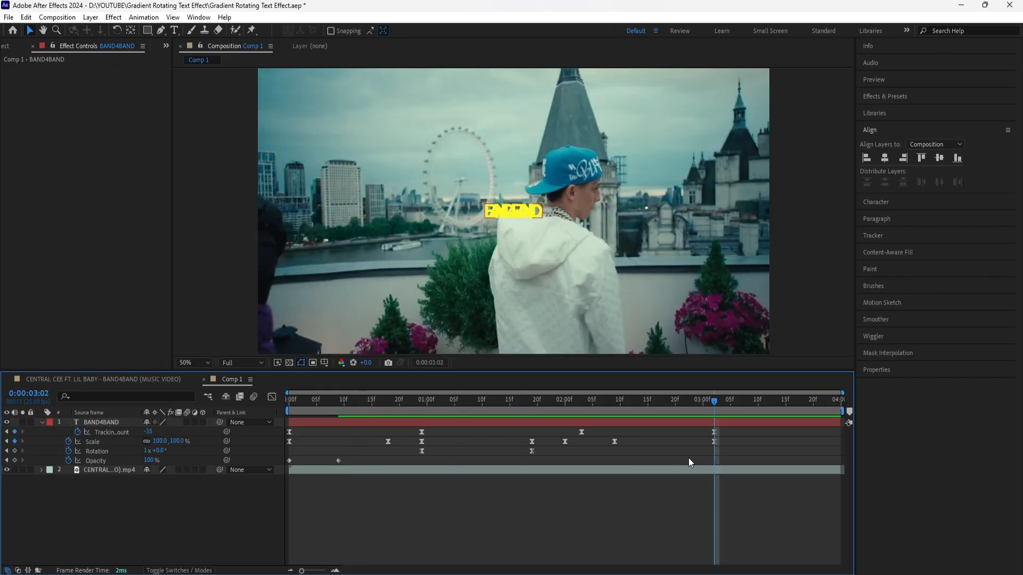
click(152, 460)
text(0)
key(Return)
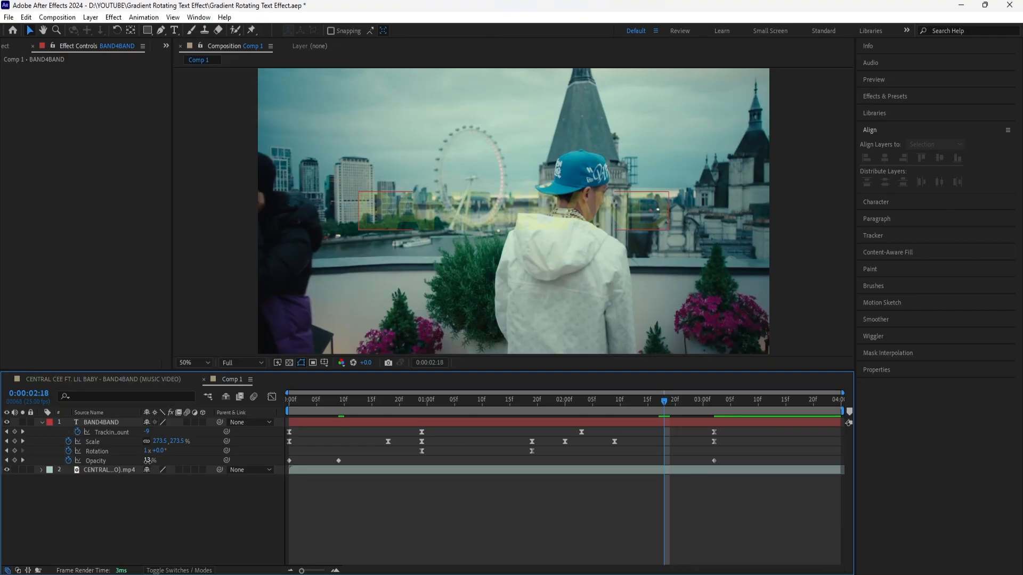
drag(149, 461, 383, 468)
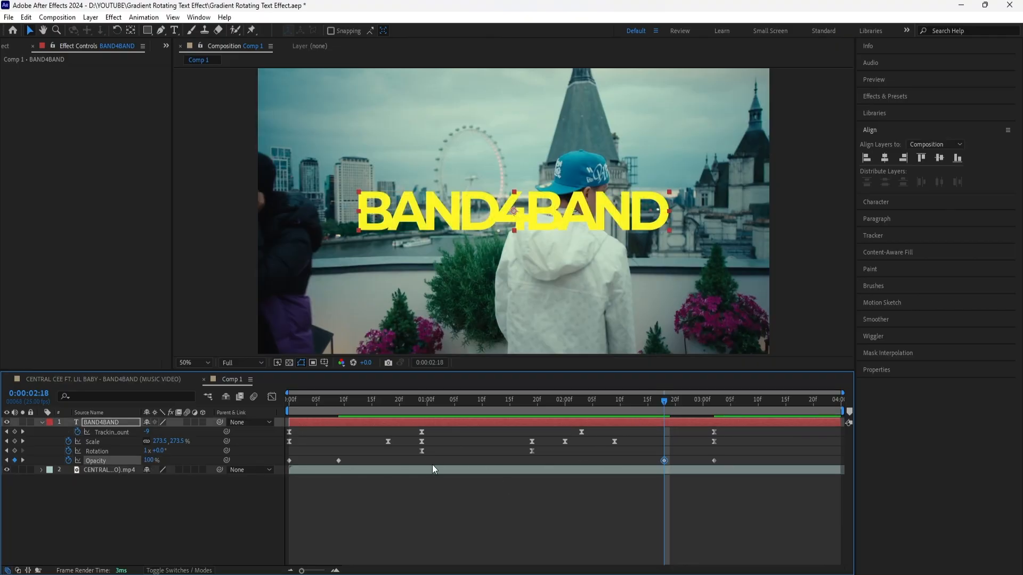
drag(730, 465, 369, 483)
right_click(714, 461)
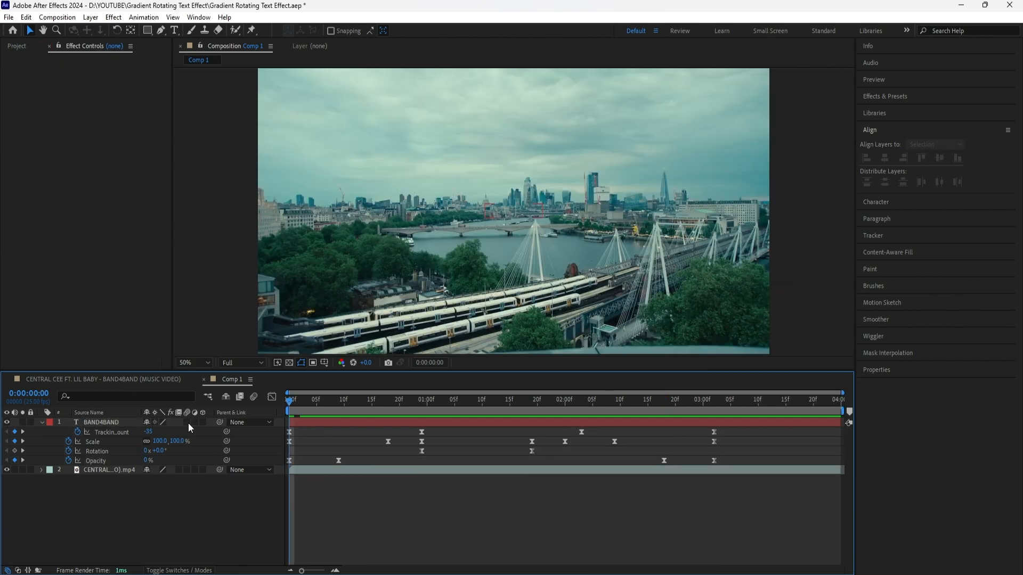
Enable motion blur for the BAND4BAND layer and the composition, and preview the animation
click(188, 422)
click(253, 396)
key(space)
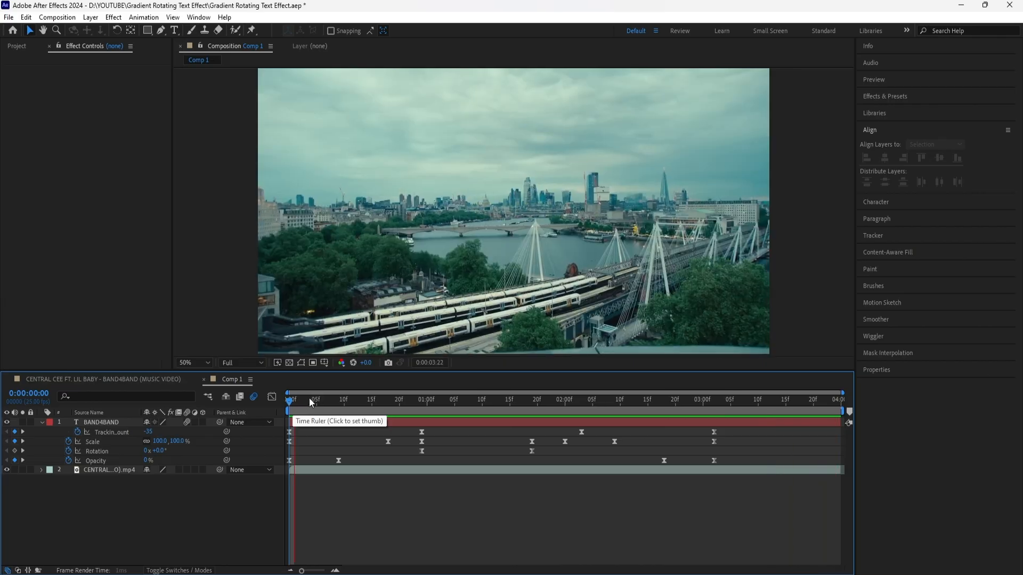
key(space)
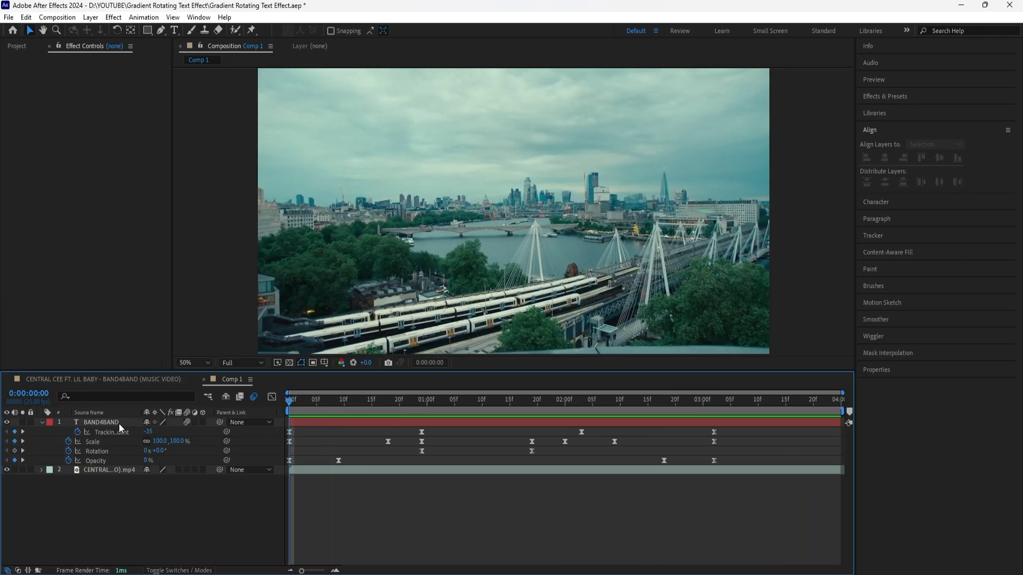
Find the Echo effect and apply it to the BAND4BAND text layer
click(119, 424)
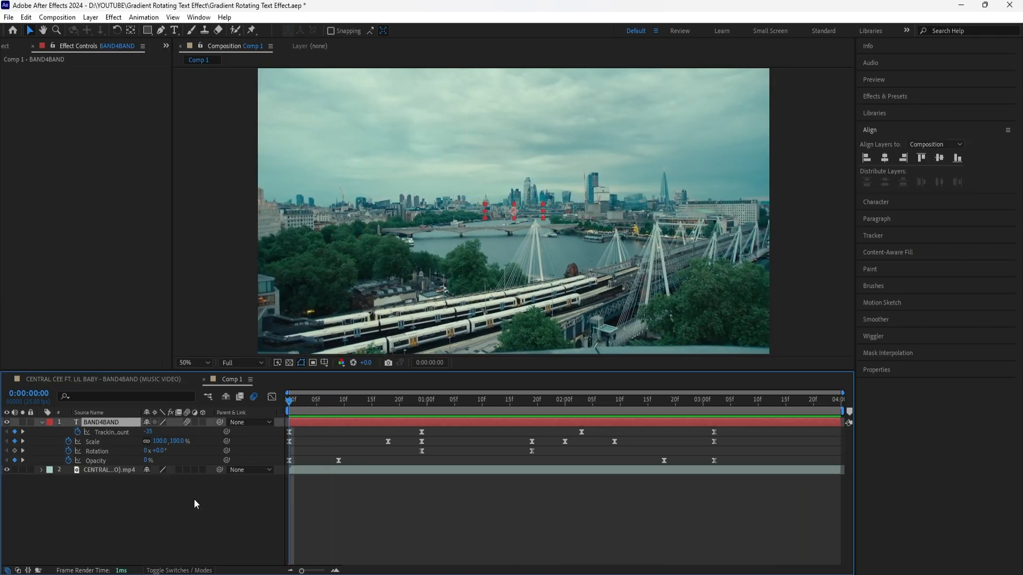
click(899, 100)
click(883, 112)
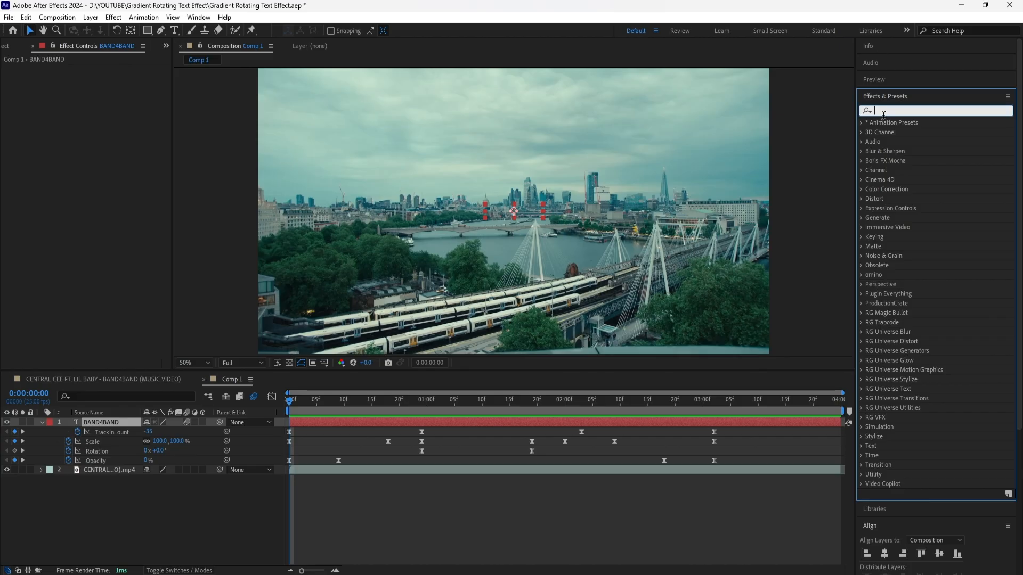
text(echo)
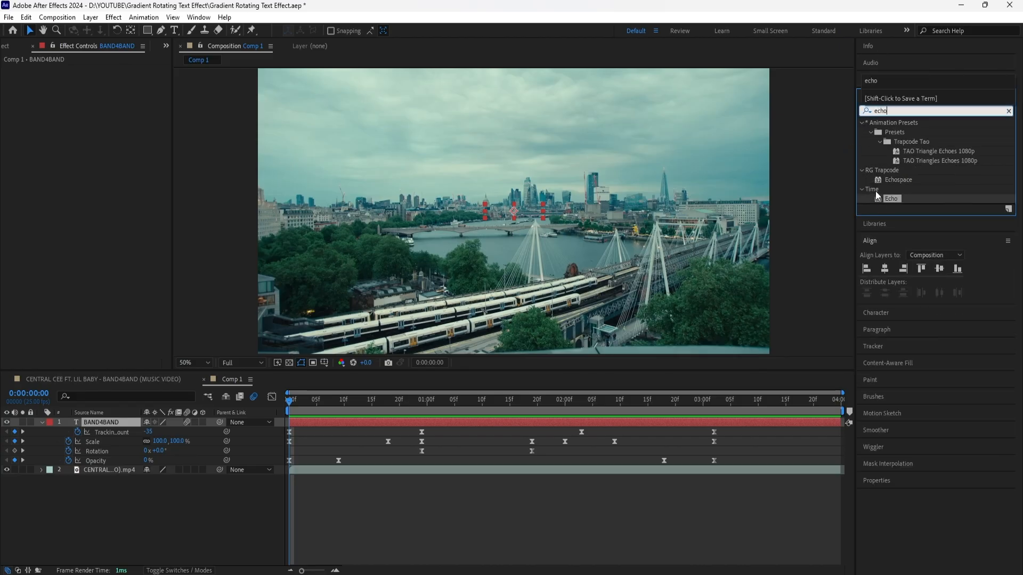
drag(891, 199, 120, 423)
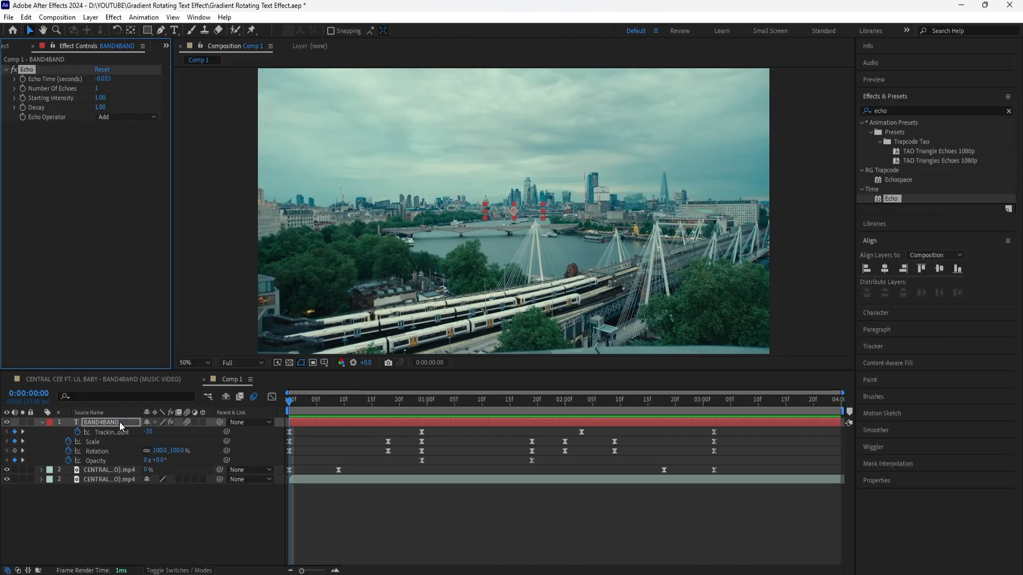
Set the Echo effect's echo time to -0.015 seconds, number of echoes to 8 and starting intensity to 0.9
click(111, 335)
click(105, 79)
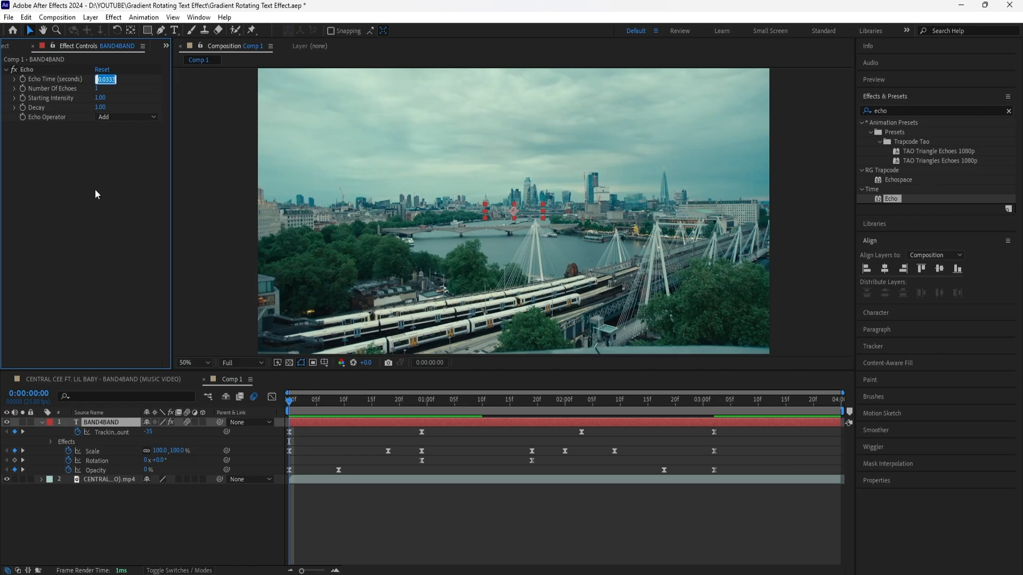
text(-0)
click(102, 91)
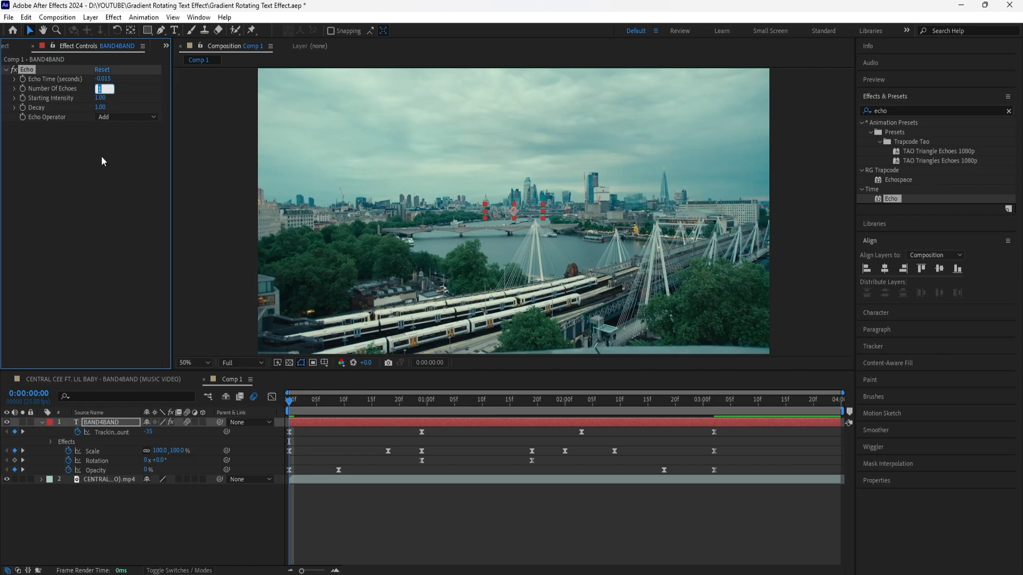
text(8)
key(Tab)
text(0.9)
key(Return)
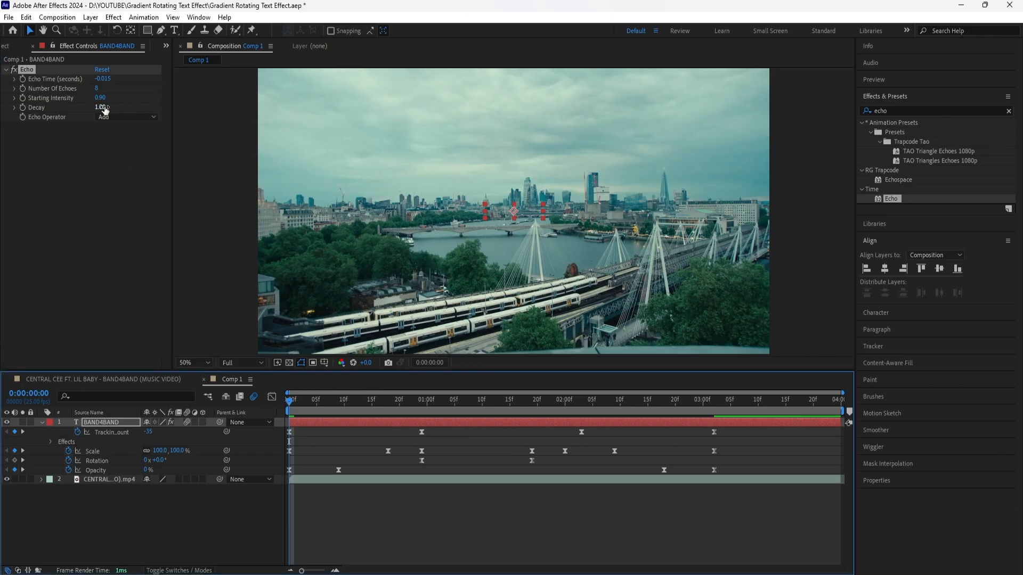
Set the Echo effect's decay to 0.75 and preview the animation
click(101, 108)
text(0.7)
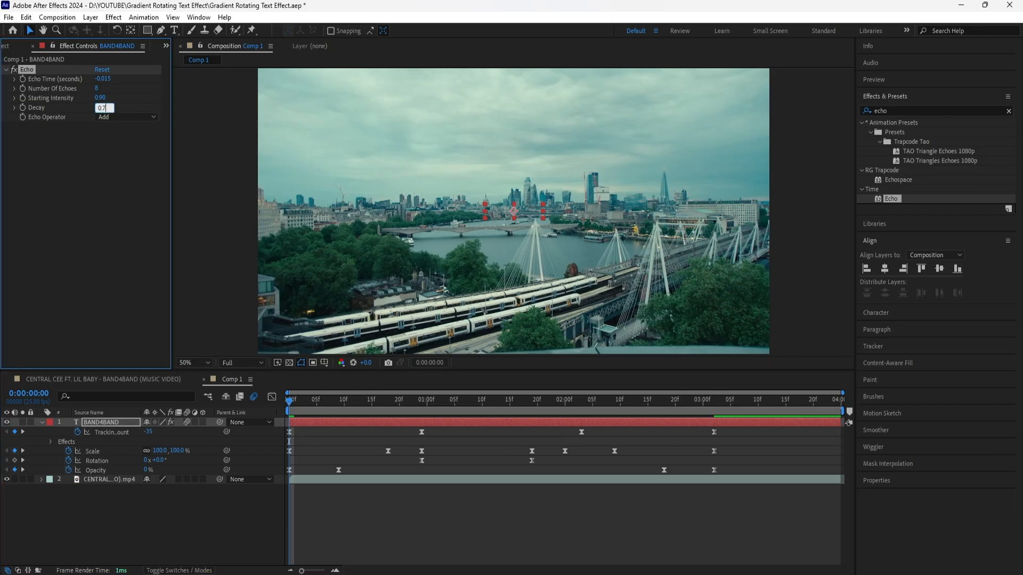
text(5)
key(Return)
key(space)
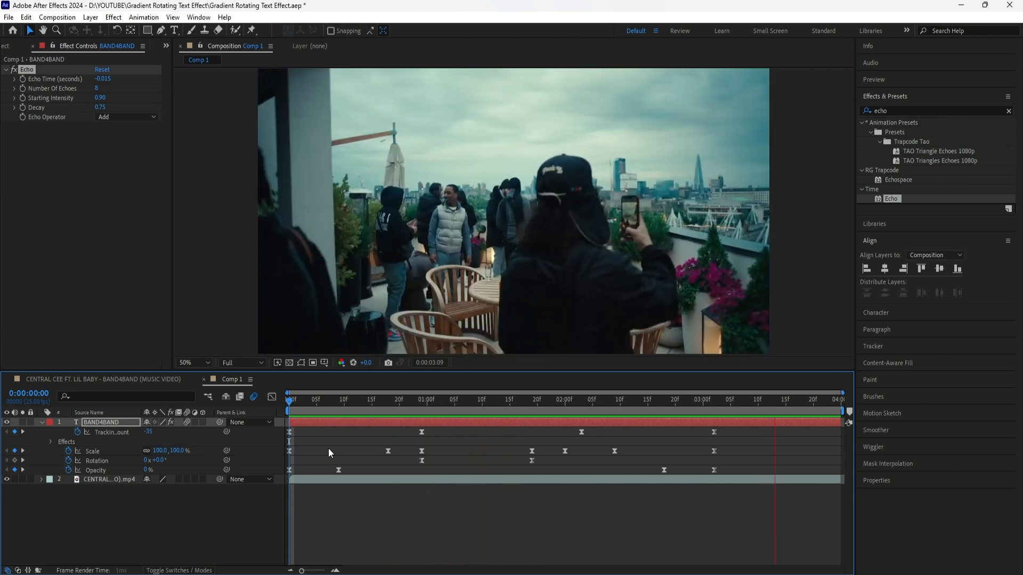
key(space)
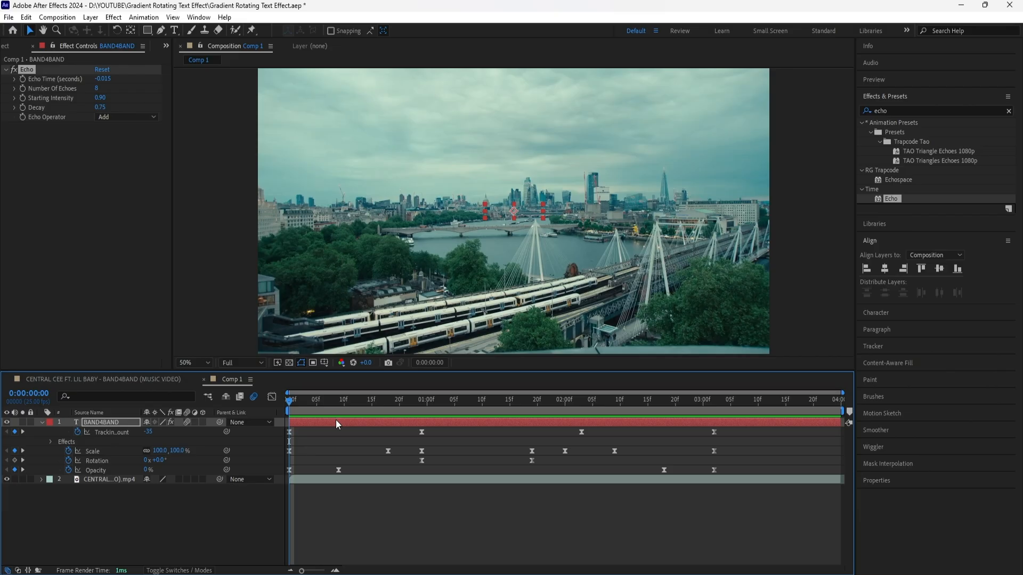
click(244, 364)
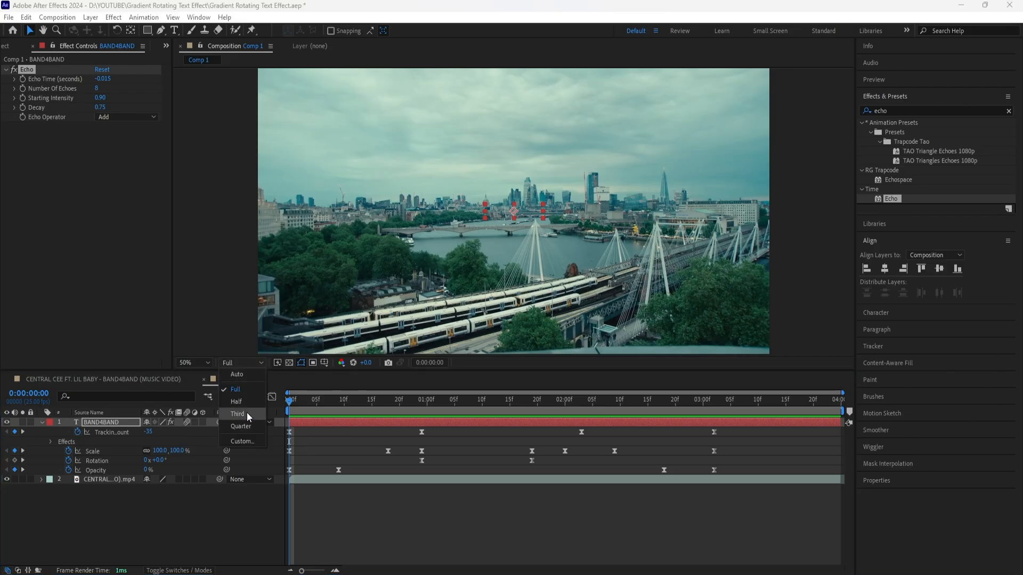
click(253, 365)
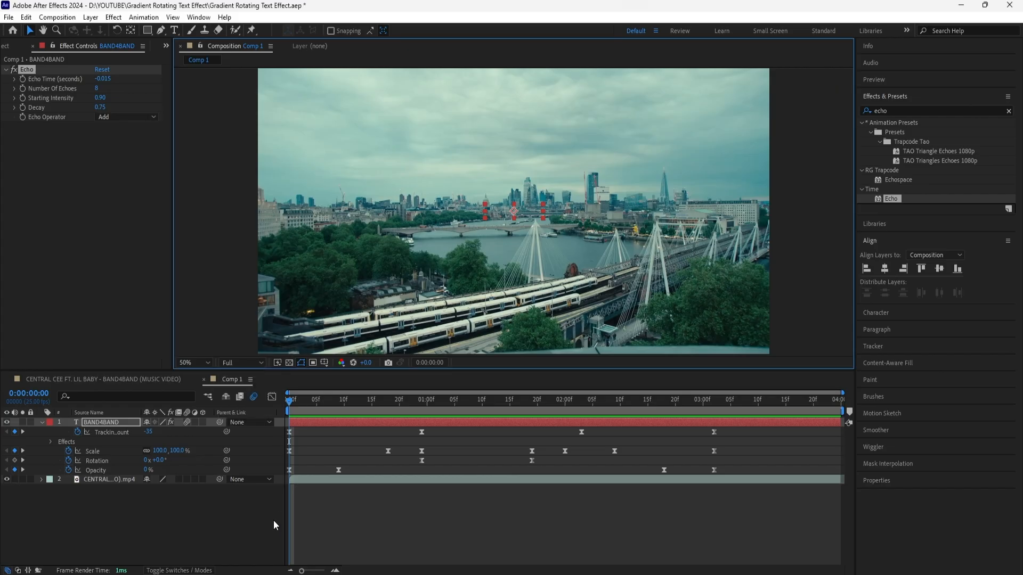
click(255, 509)
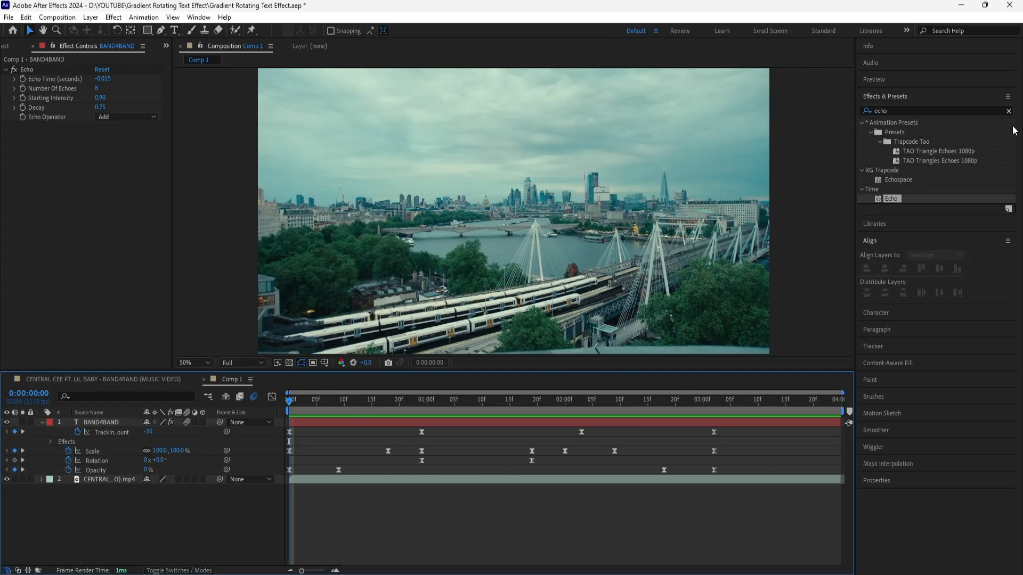
Find the Stylize Glow effect and add it to the BAND4BAND layer below Echo
click(1008, 111)
text(glow)
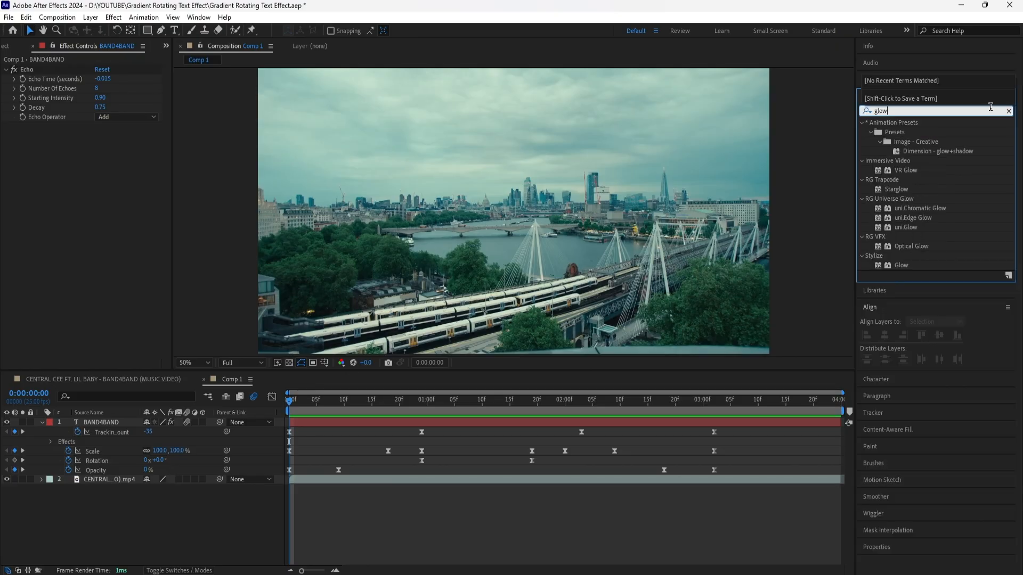
click(904, 265)
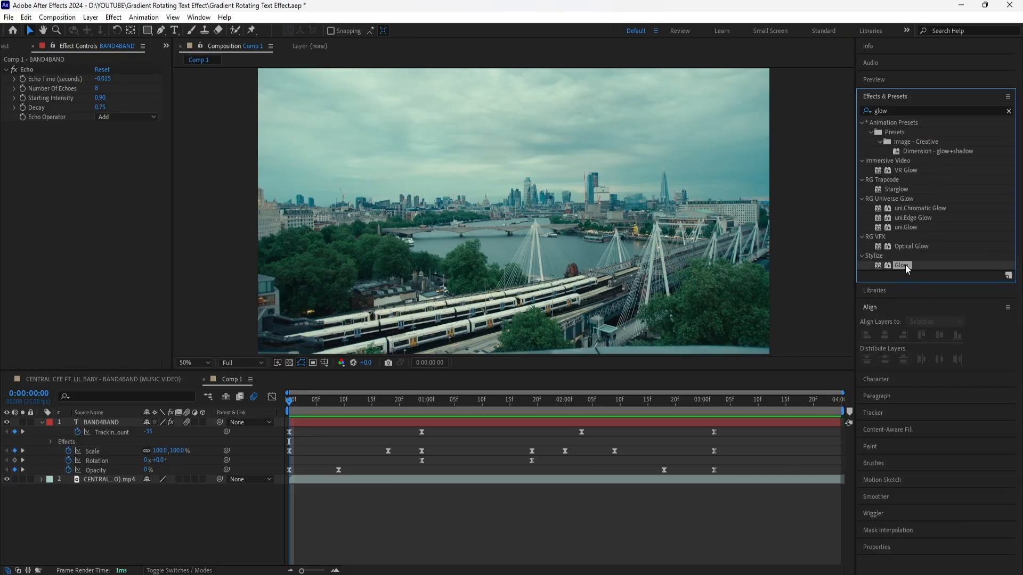
drag(905, 264, 91, 194)
Set the Glow effect's radius to 5 and preview the animation
click(101, 155)
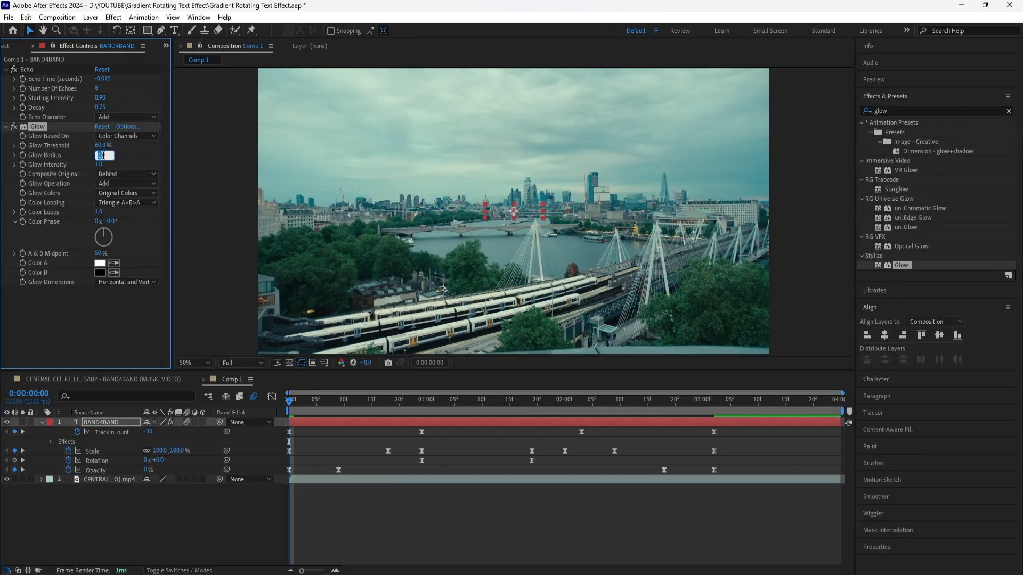
text(5)
key(Return)
click(442, 465)
key(space)
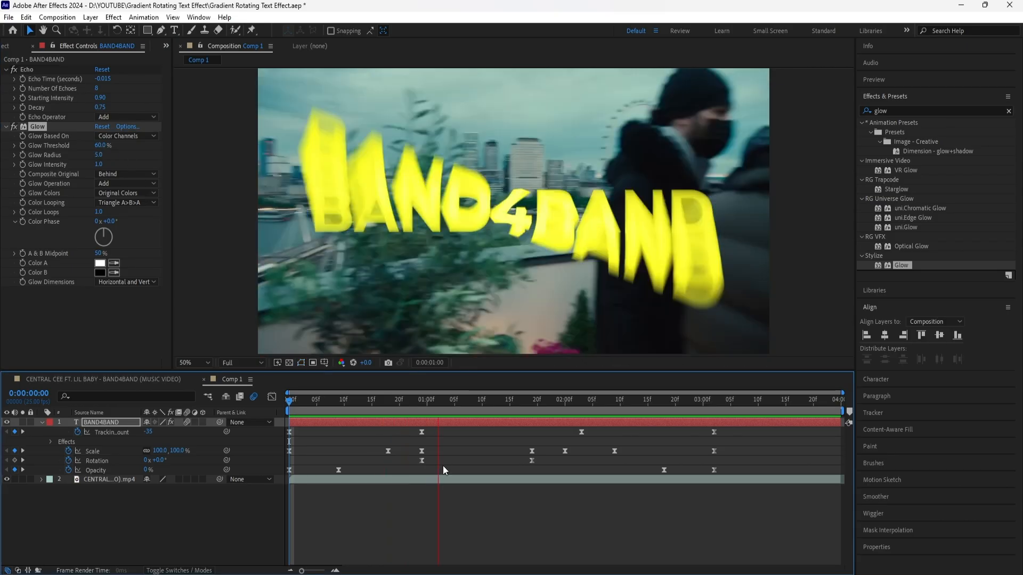